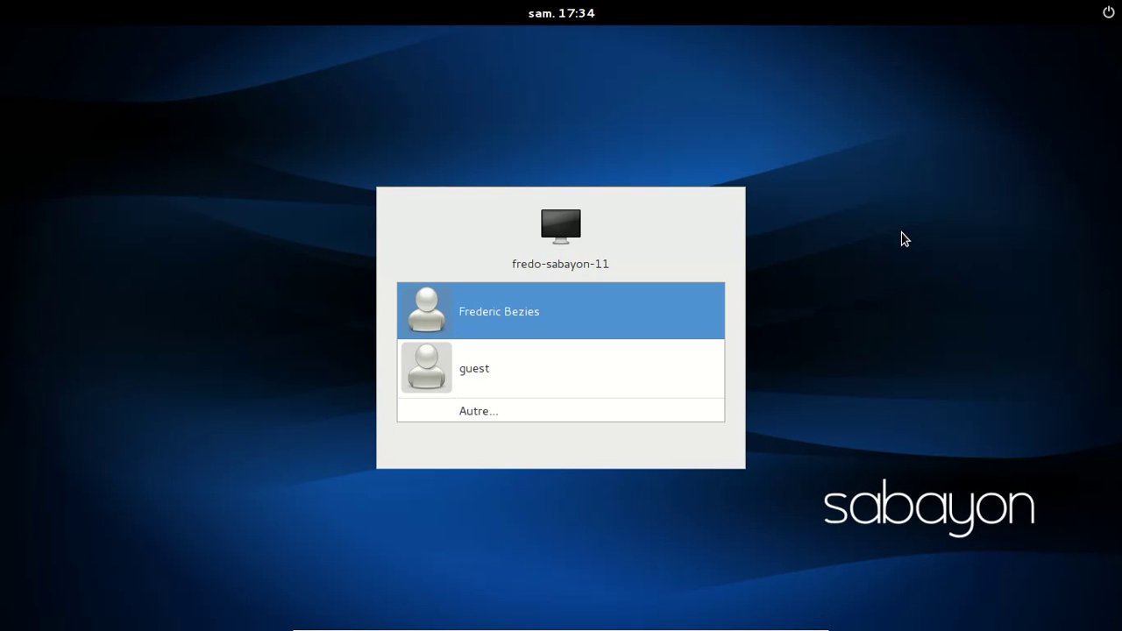
# Log in to the GNOME session with the first listed user account, entering the account password
pyautogui.click(480, 313)
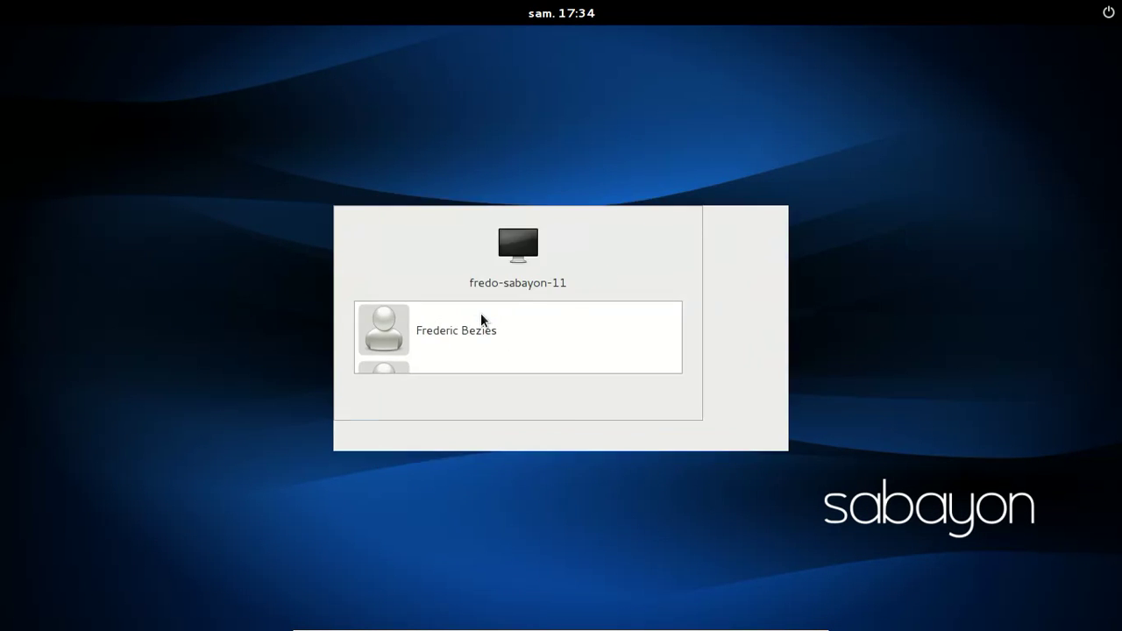
pyautogui.click(438, 430)
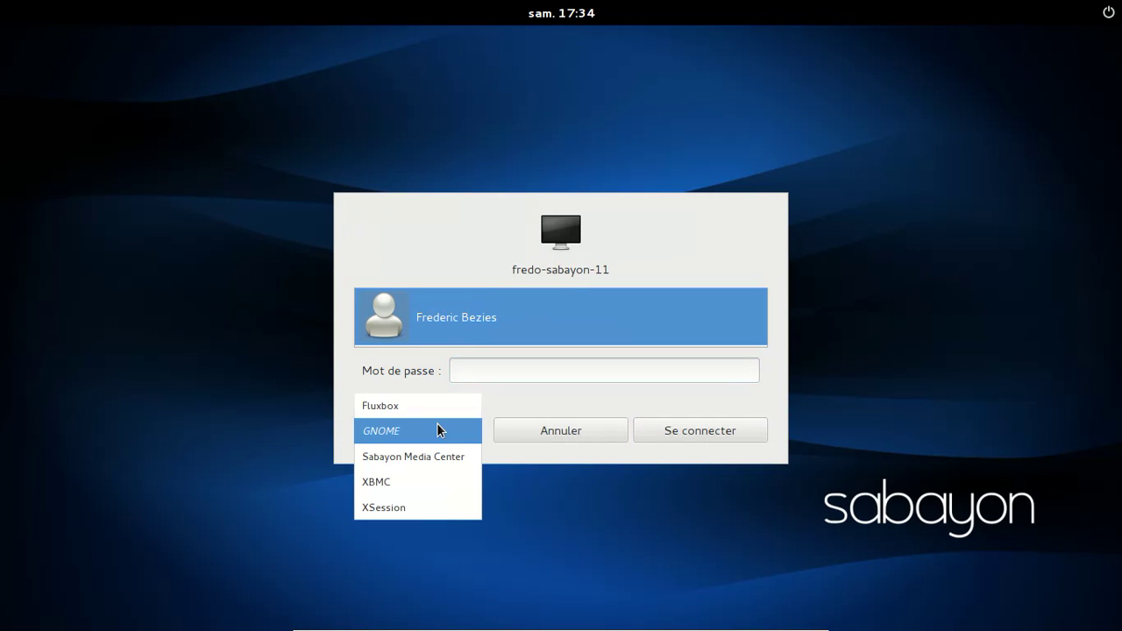
pyautogui.click(489, 376)
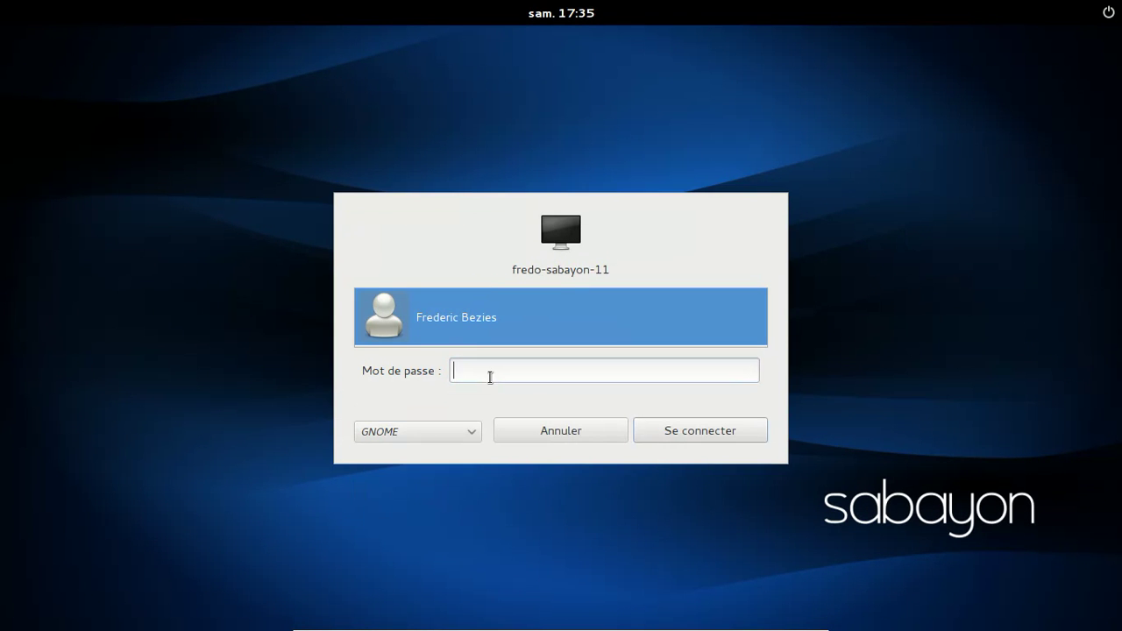
pyautogui.write('********')
pyautogui.press('Return')
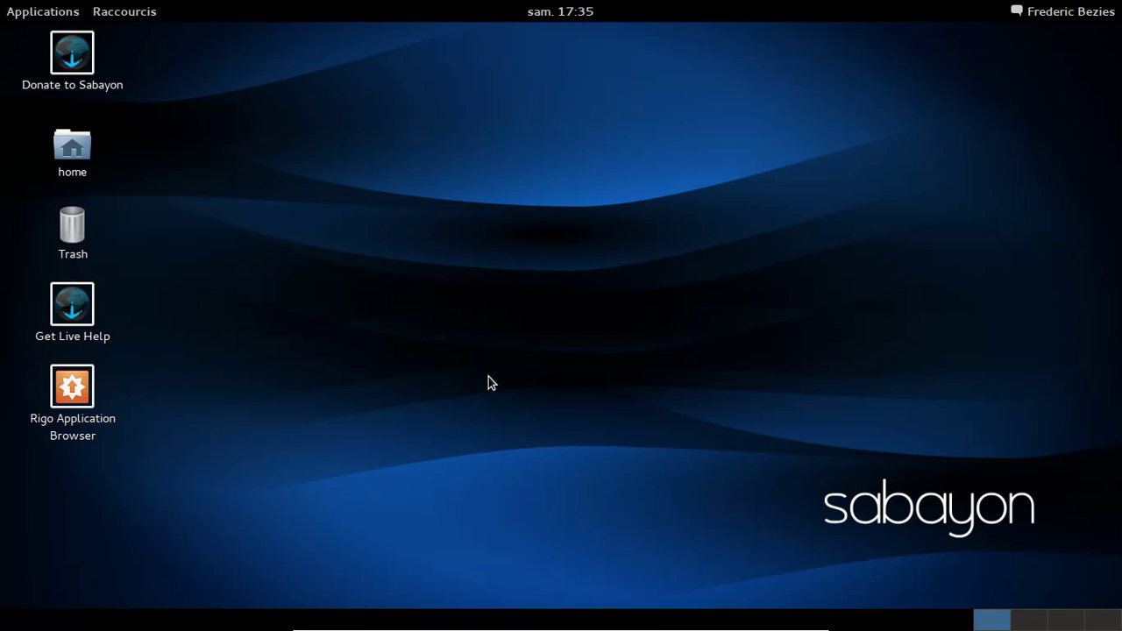
# View the system details summary and the graphics card information in the system settings, and close the settings
pyautogui.click(1043, 13)
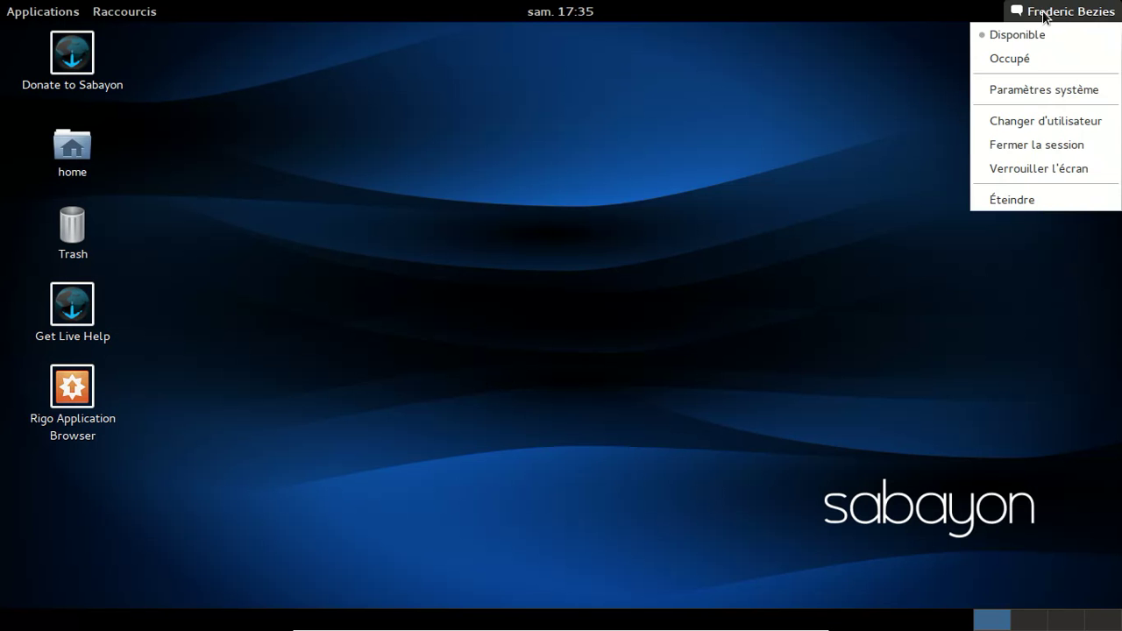
pyautogui.click(1028, 91)
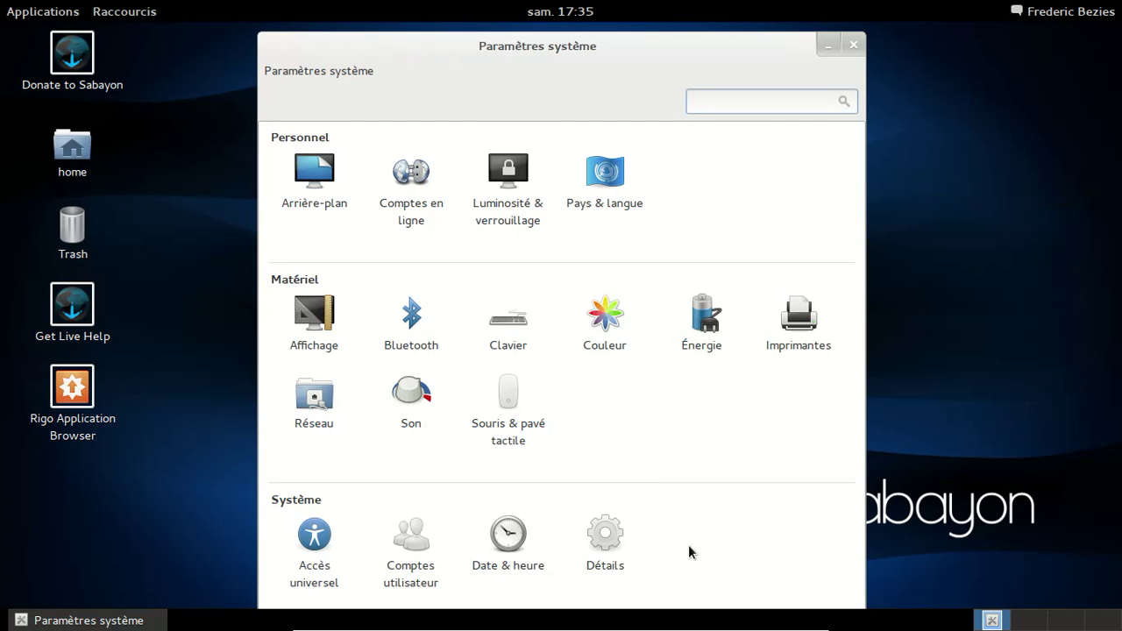
pyautogui.click(603, 545)
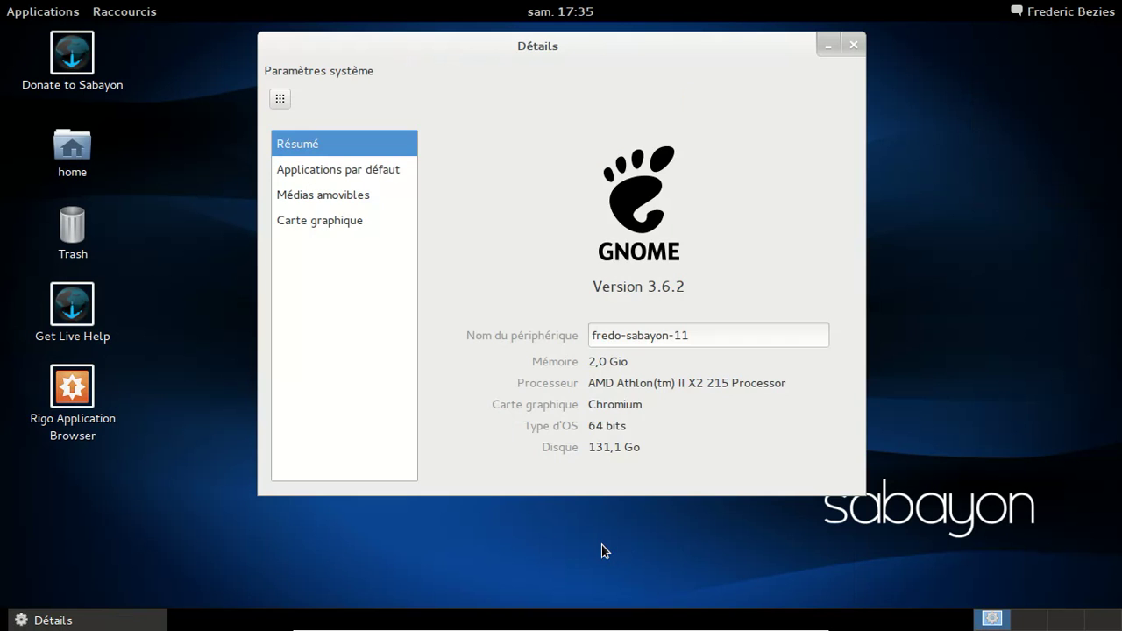
pyautogui.click(319, 220)
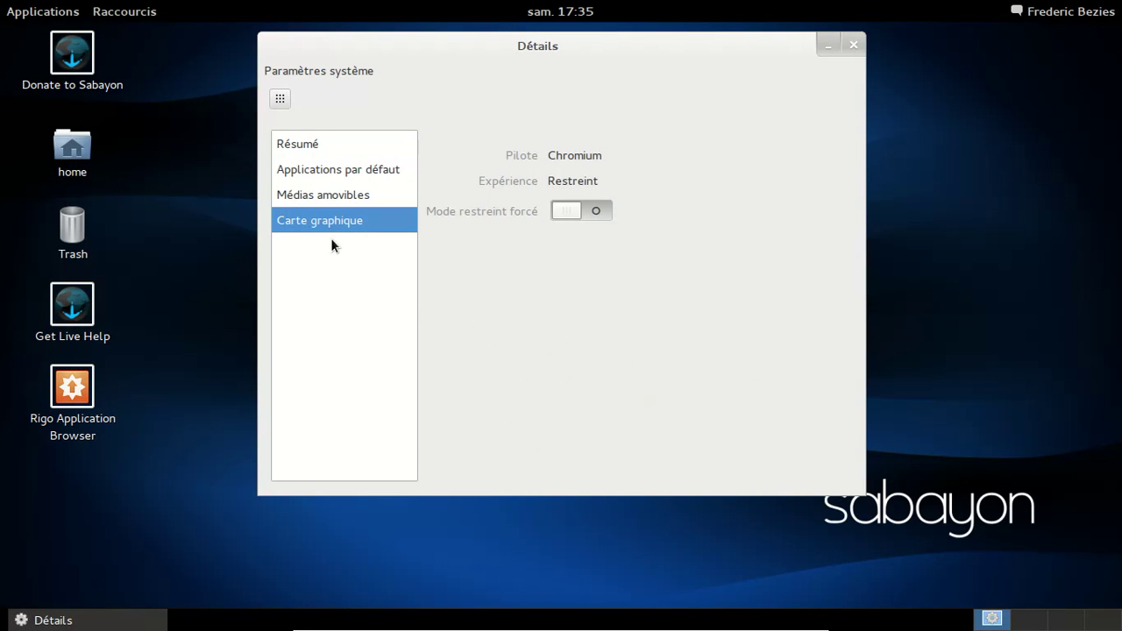
pyautogui.click(280, 98)
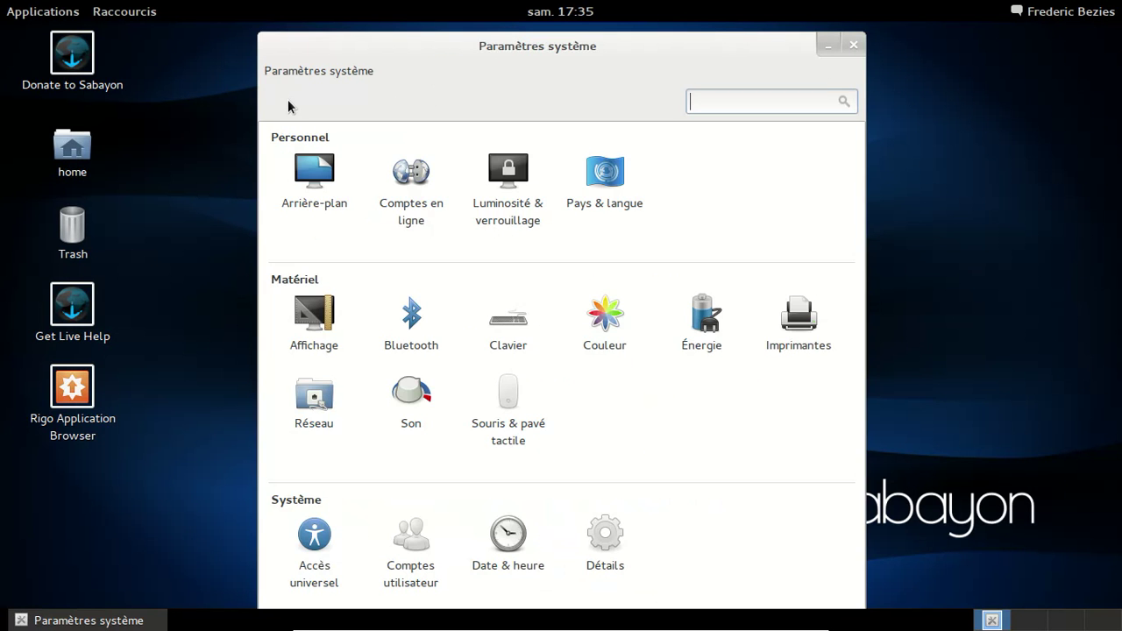
pyautogui.click(855, 45)
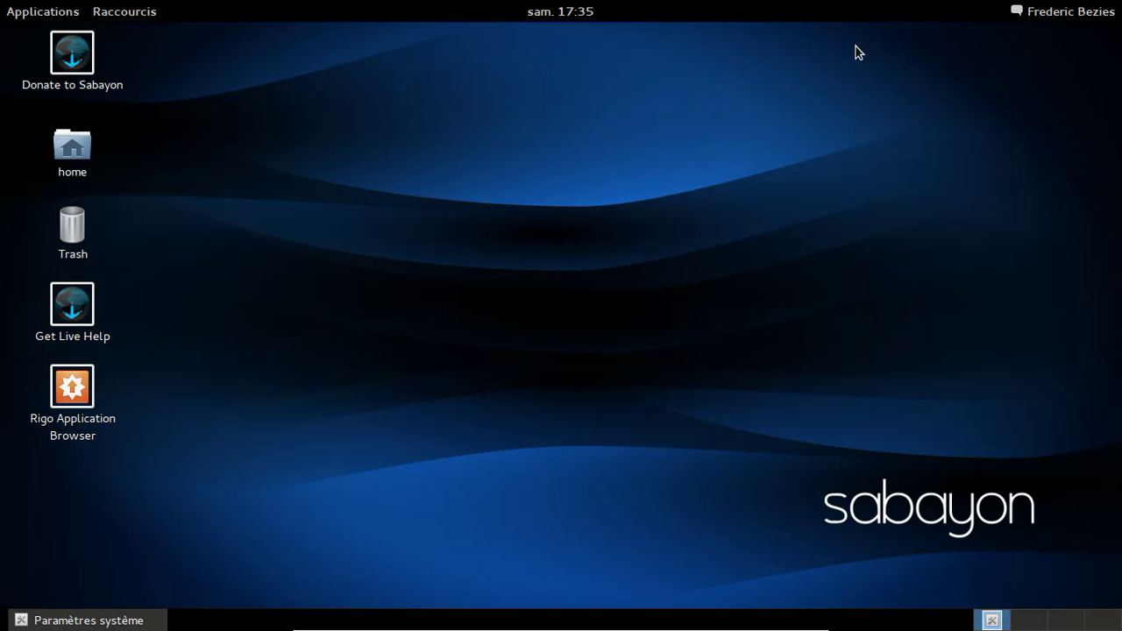
# Try to launch the Rigo Application Browser from the Autre application category
pyautogui.click(18, 12)
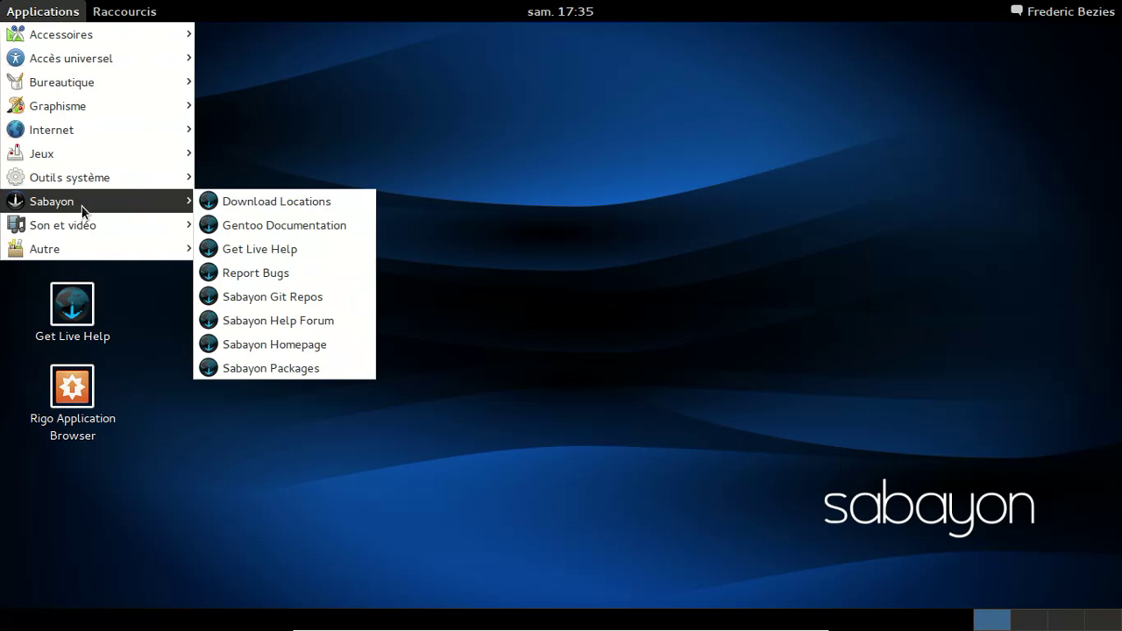
pyautogui.moveTo(84, 228)
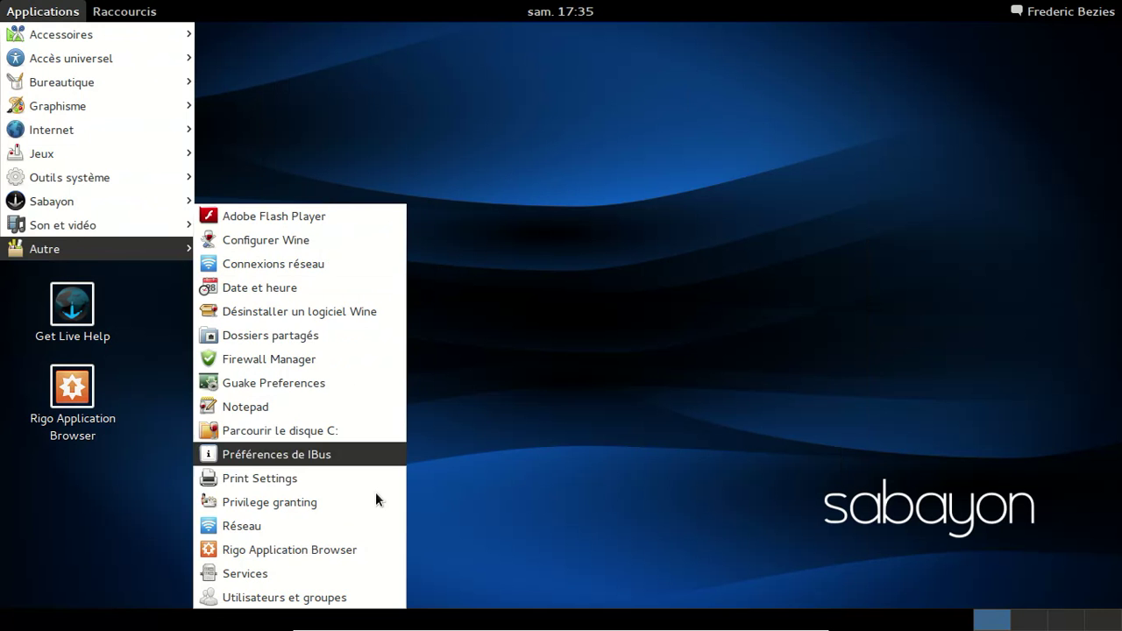
pyautogui.click(363, 547)
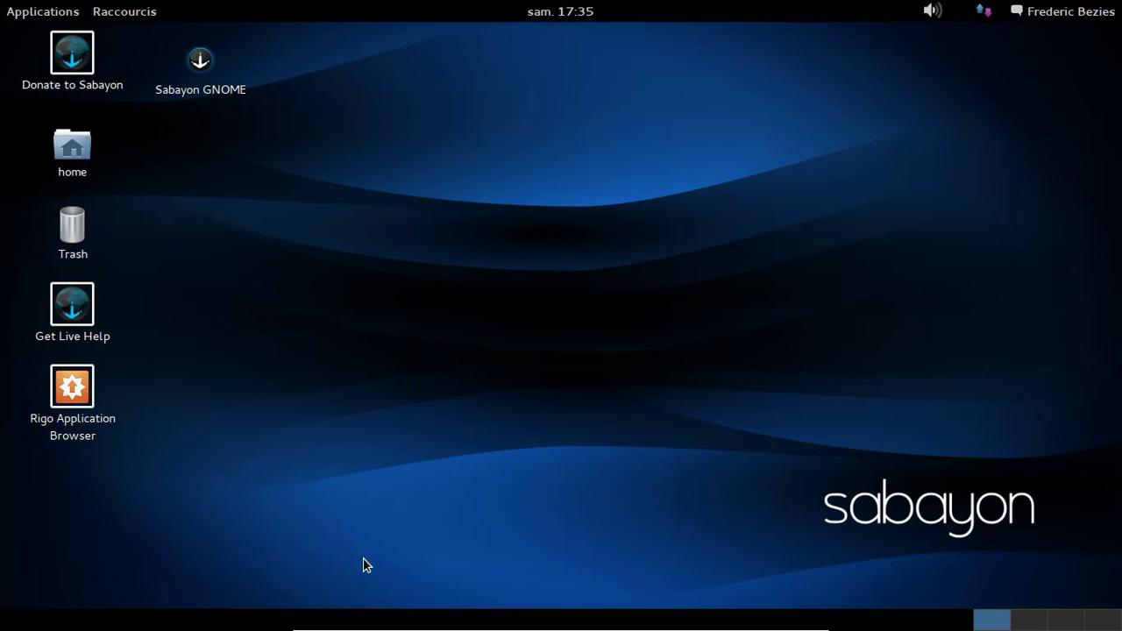
# Raise the system sound volume to its maximum
pyautogui.click(931, 13)
pyautogui.moveTo(918, 101); pyautogui.dragTo(918, 28)
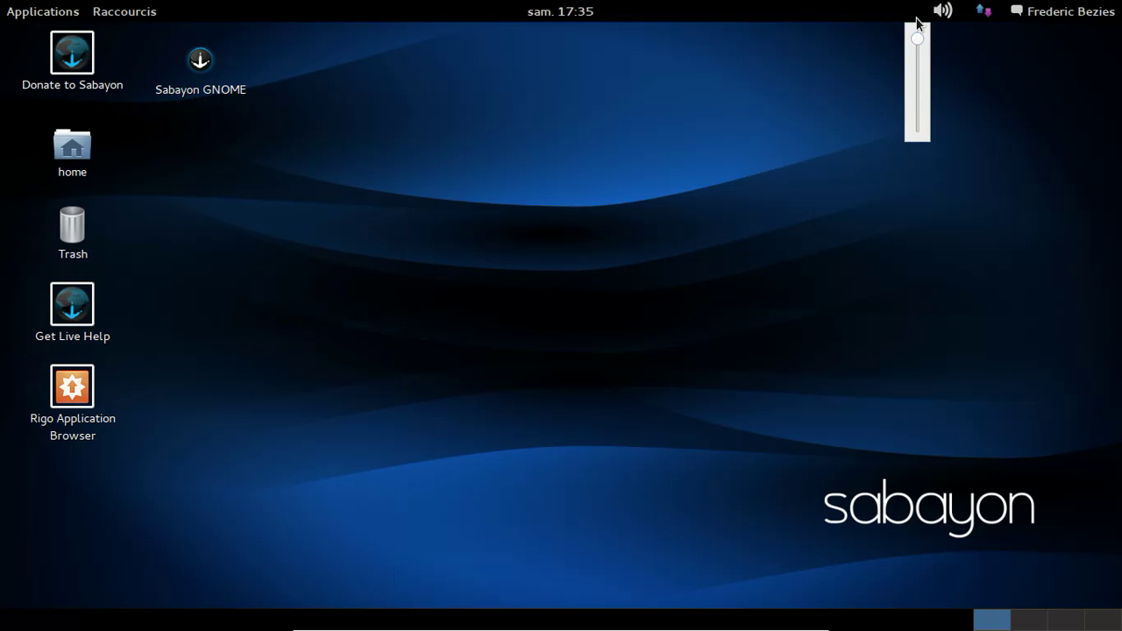
pyautogui.click(799, 119)
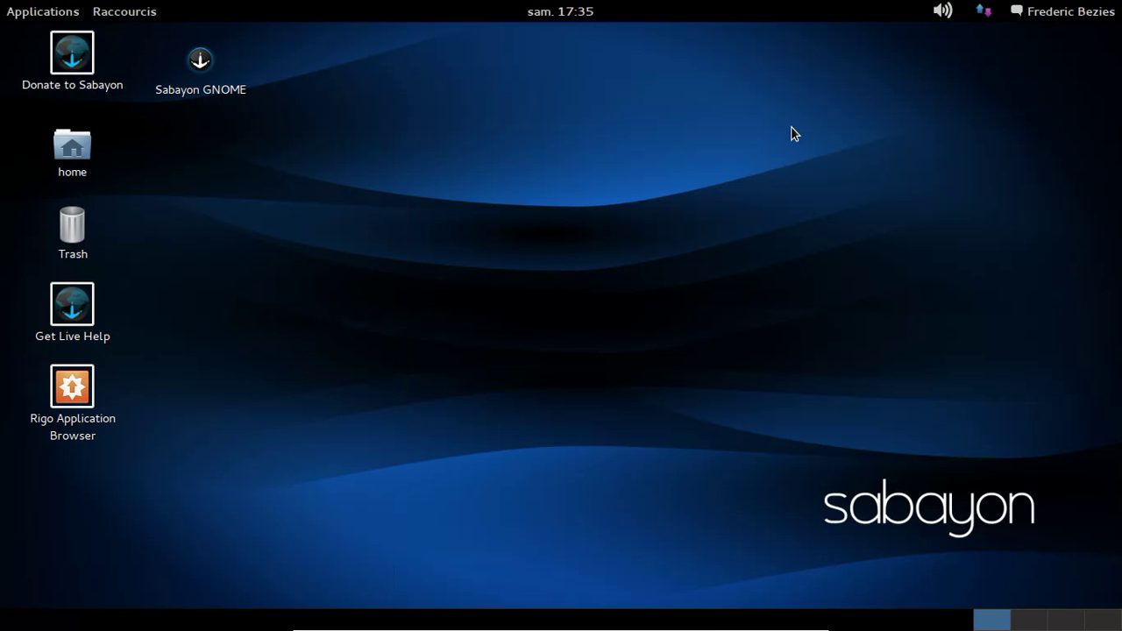
# Look through the installed application categories and launch LibreOffice Writer from Bureautique
pyautogui.click(39, 13)
pyautogui.moveTo(42, 54)
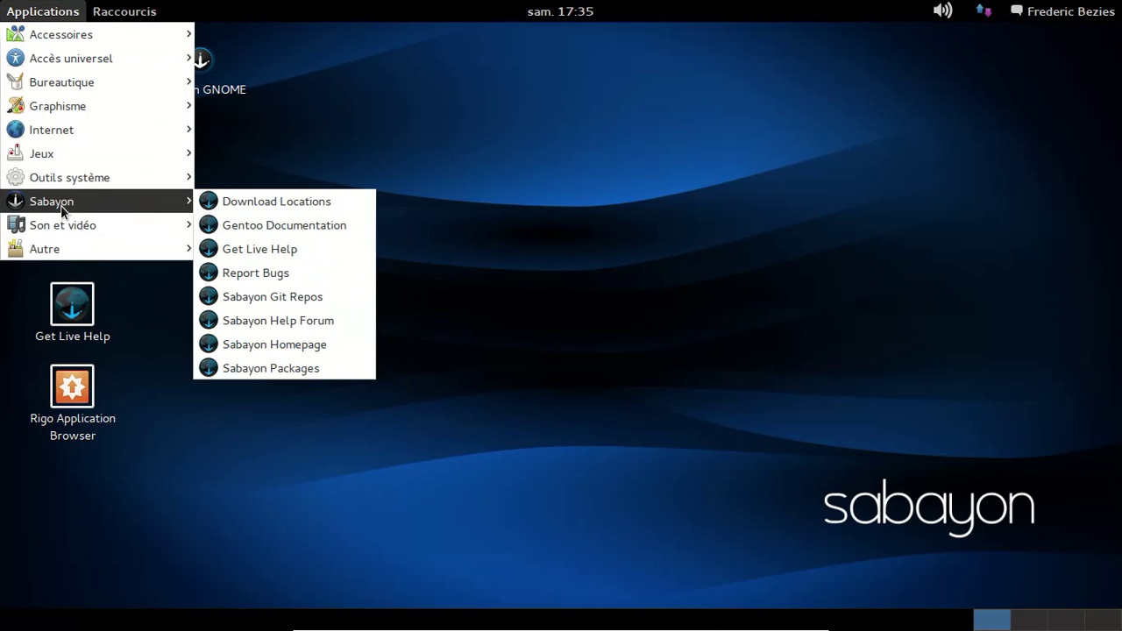
pyautogui.moveTo(57, 182)
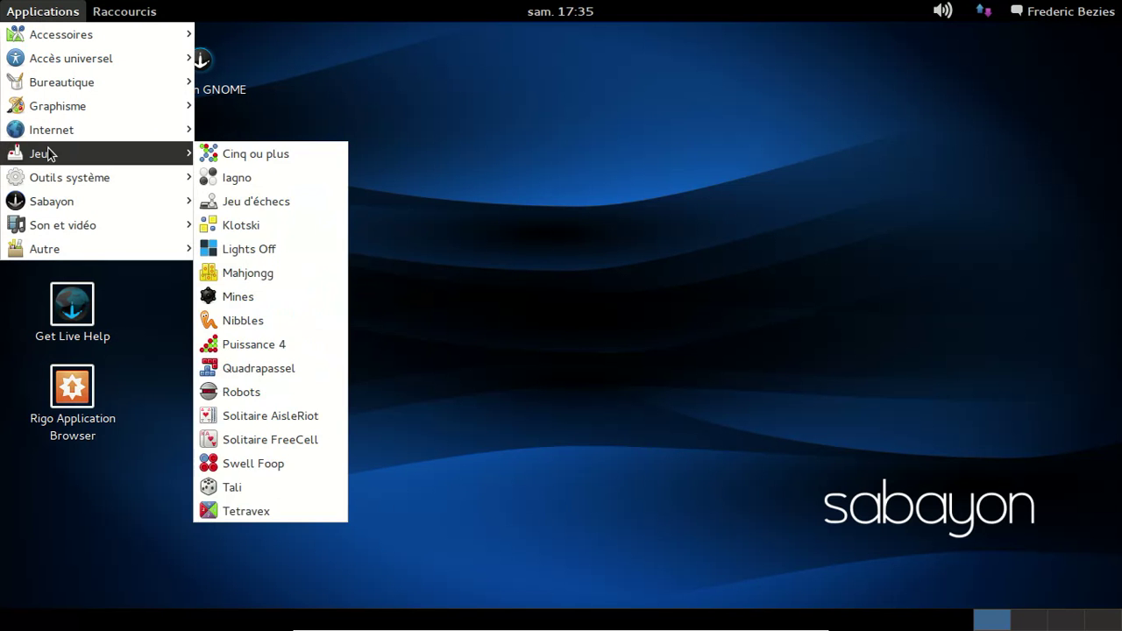
pyautogui.moveTo(50, 136)
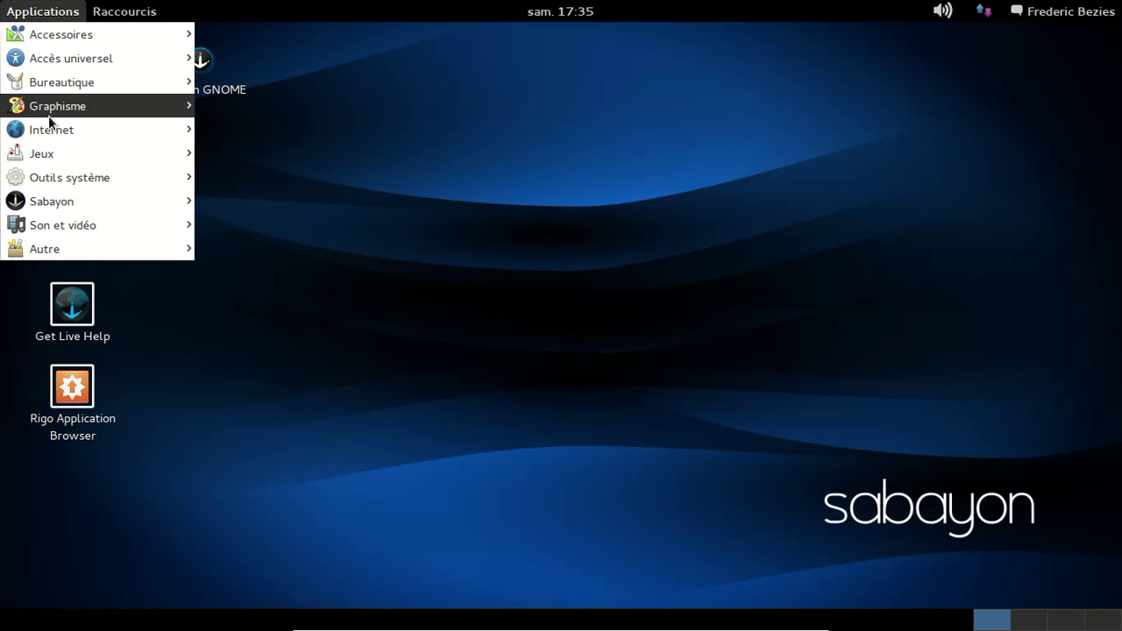
pyautogui.moveTo(49, 115)
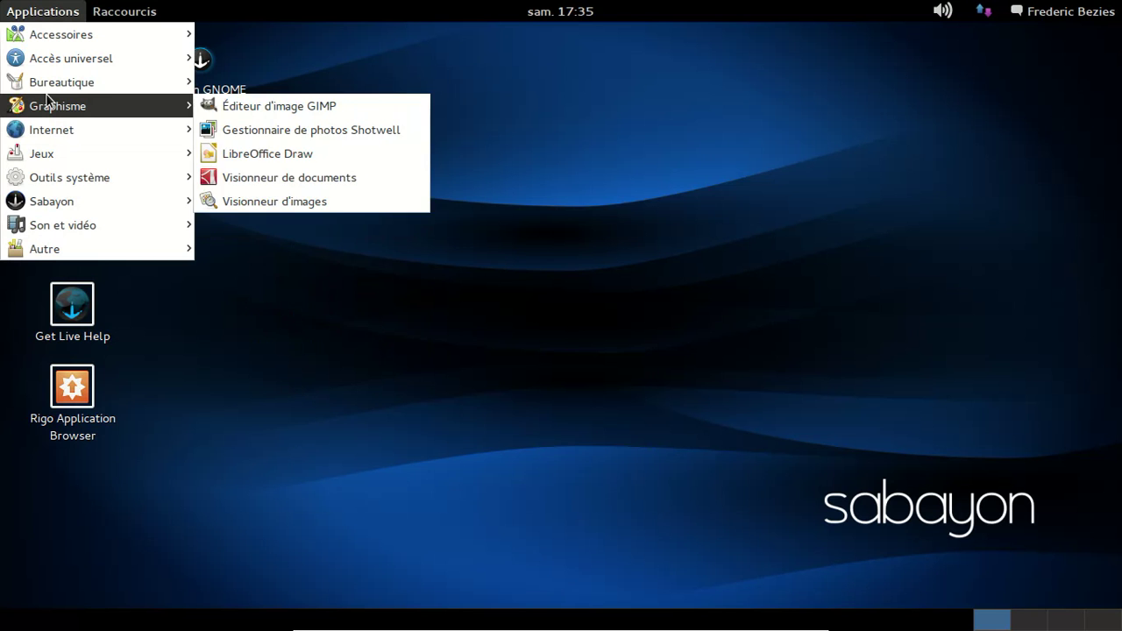
pyautogui.moveTo(47, 86)
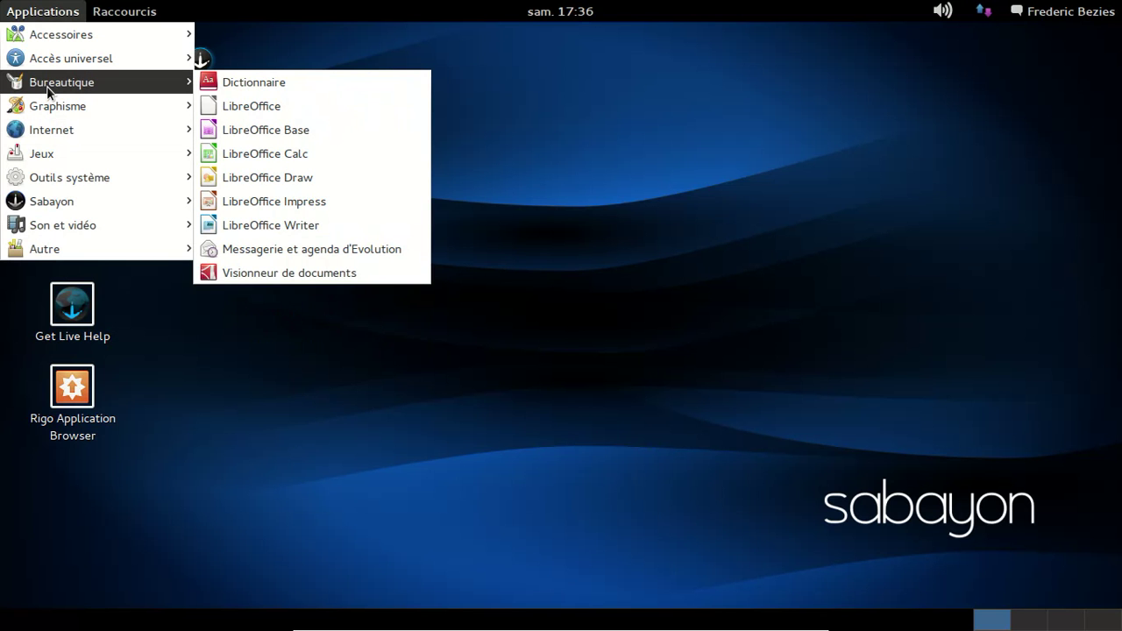
pyautogui.click(317, 226)
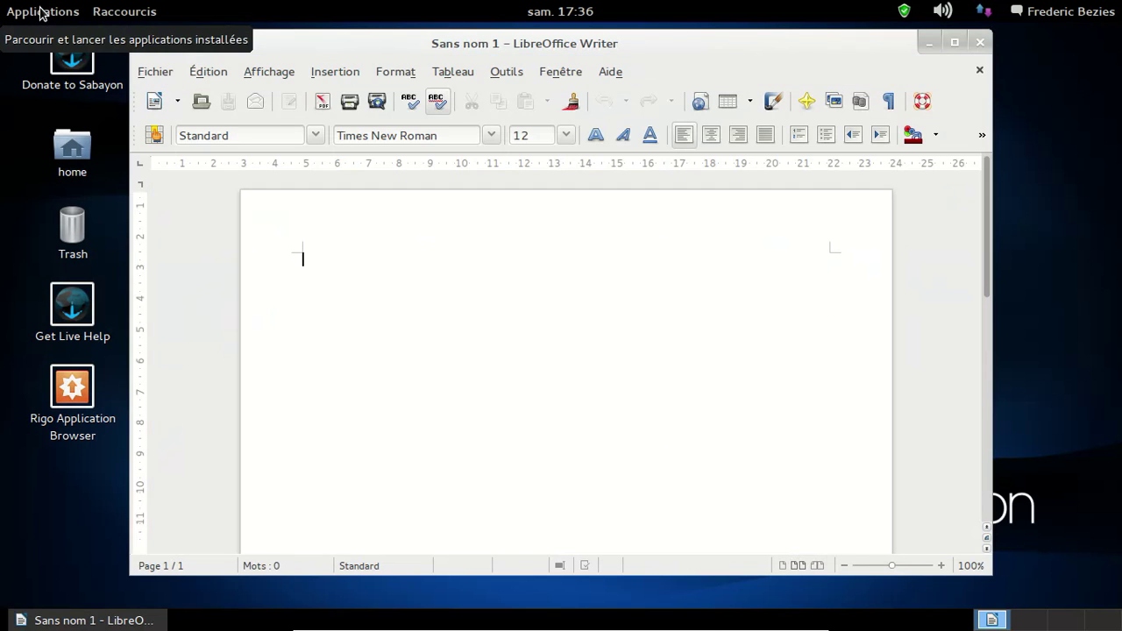
# Check the LibreOffice version information, and close Writer
pyautogui.click(611, 72)
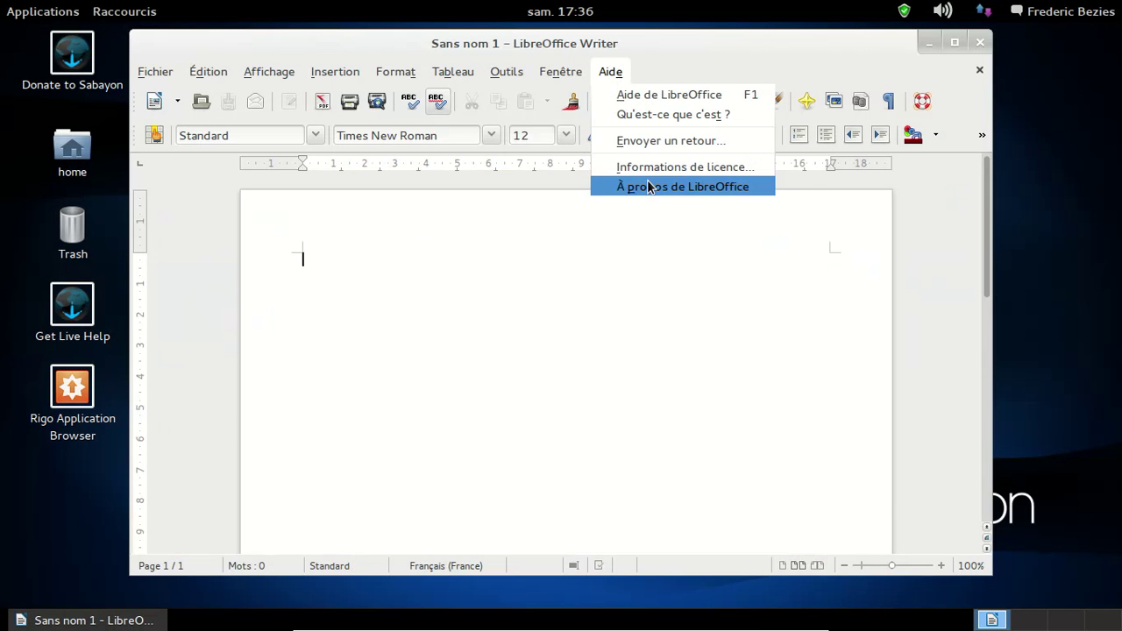
pyautogui.click(647, 184)
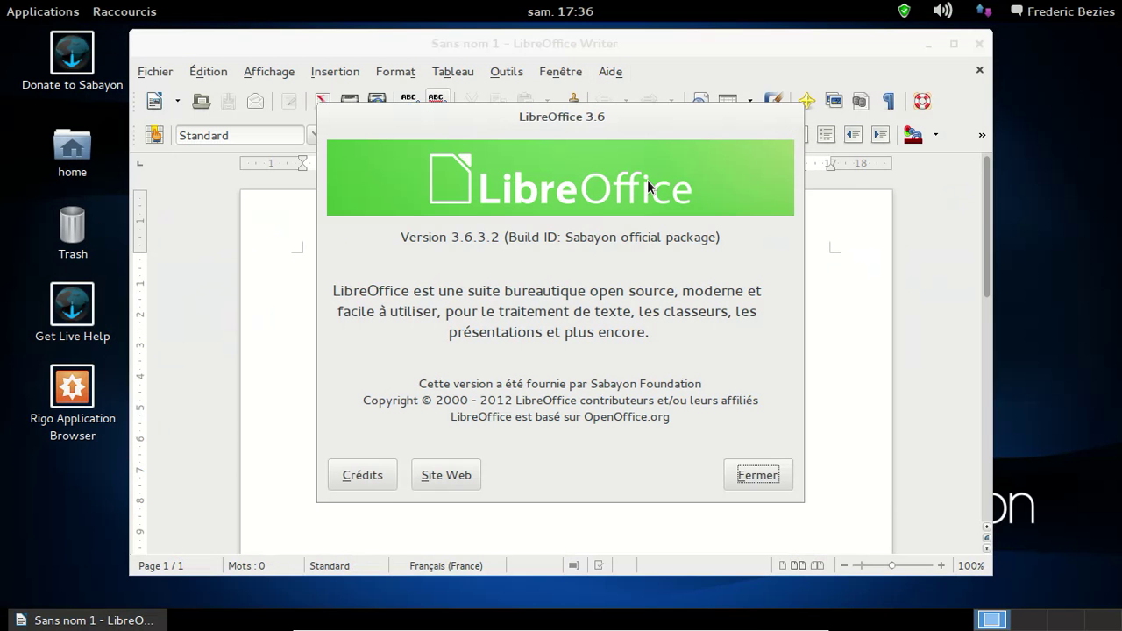
pyautogui.click(763, 471)
pyautogui.click(980, 44)
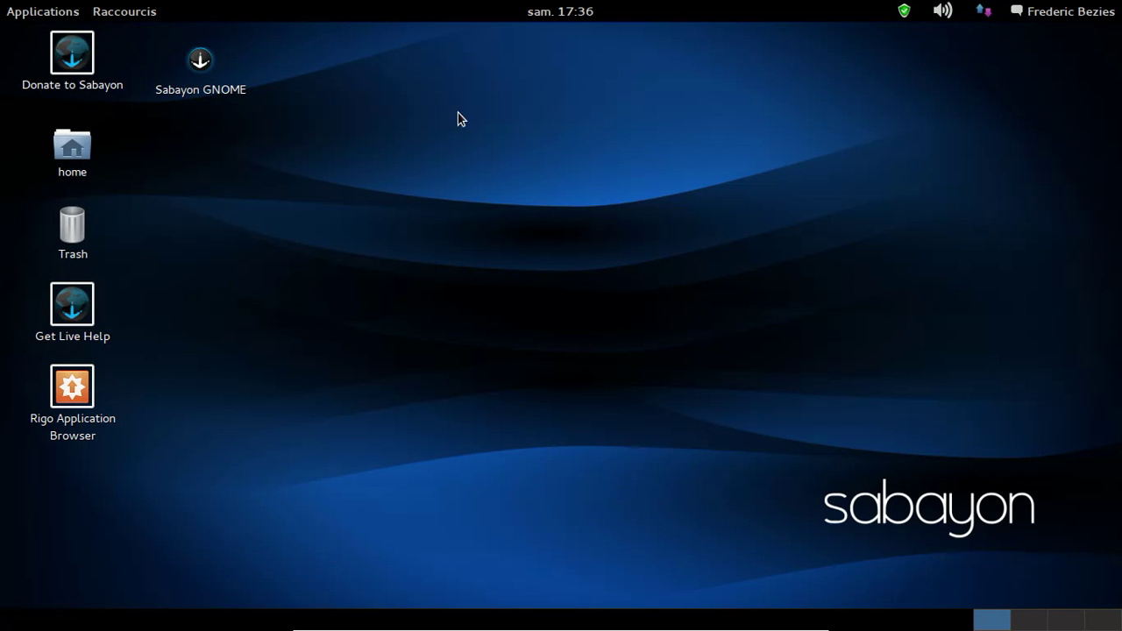
# Look through the Outils système and Son et vidéo categories and launch the Rigo Application Browser from Autre
pyautogui.click(37, 11)
pyautogui.moveTo(130, 184)
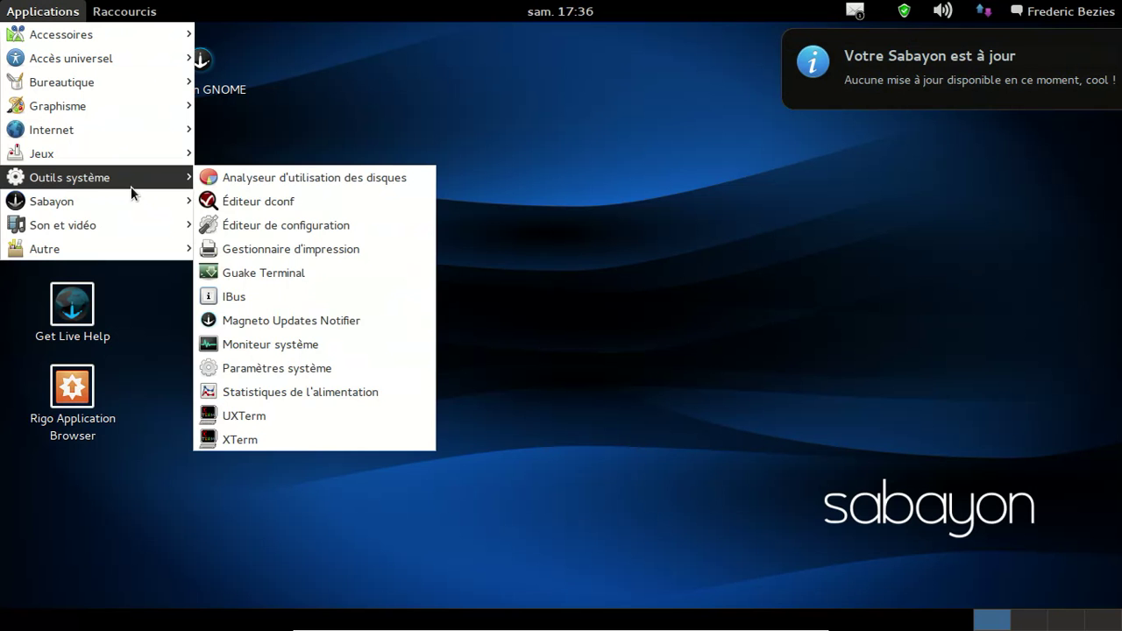
pyautogui.moveTo(125, 230)
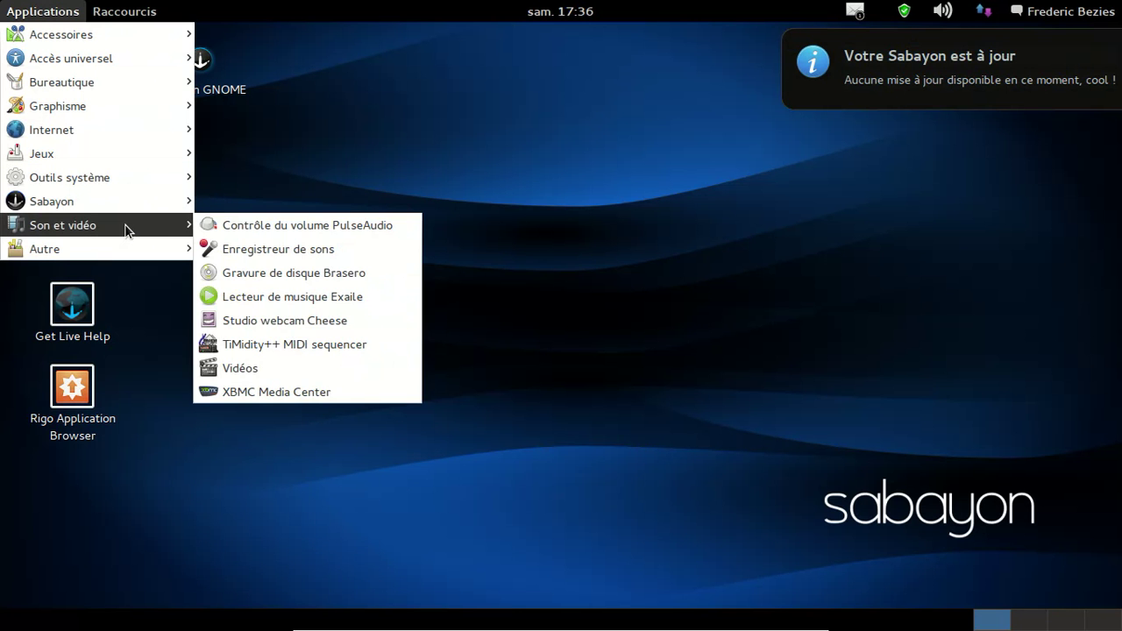
pyautogui.moveTo(122, 249)
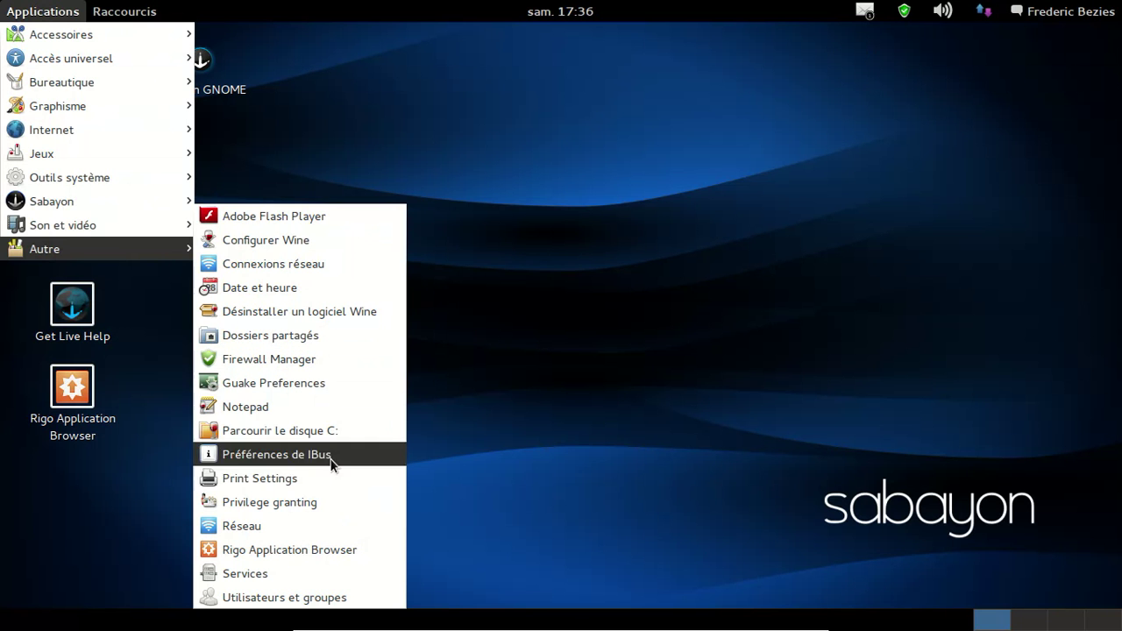
pyautogui.click(333, 549)
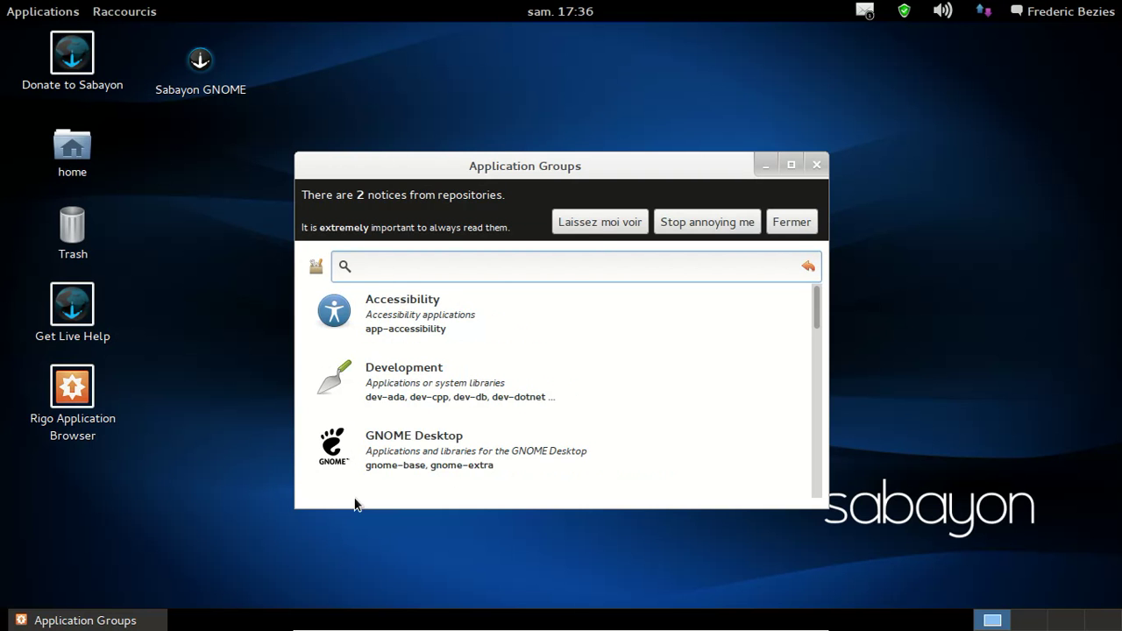
# View the important notices from the repositories and dismiss the notice bar
pyautogui.click(597, 224)
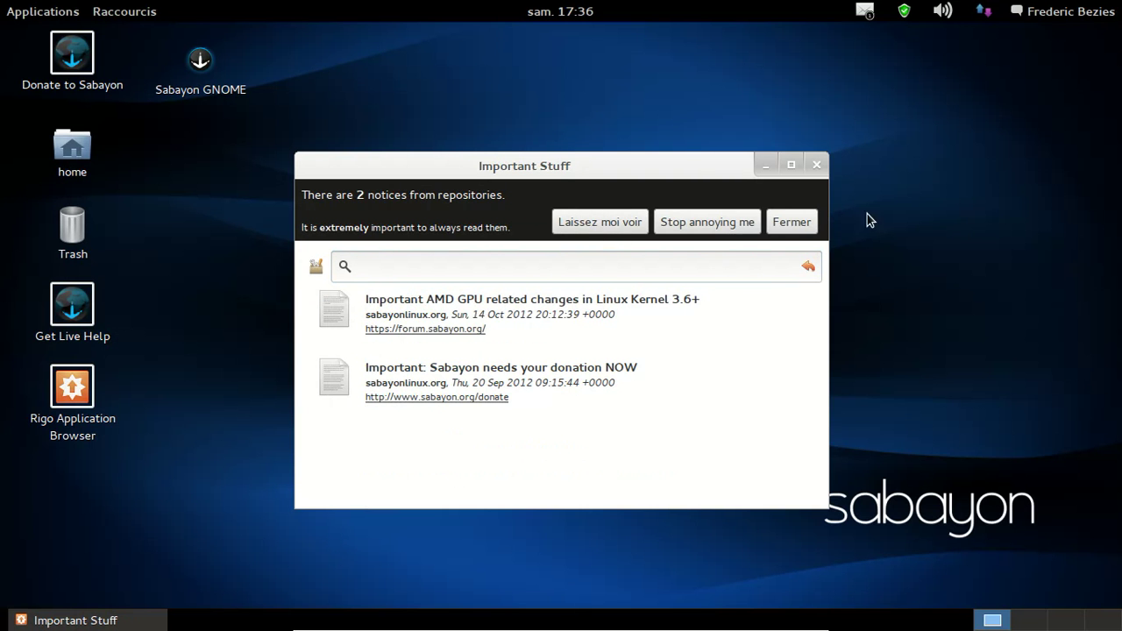
pyautogui.click(785, 222)
# Search for wine and remove the Wine 1.5.23 application, confirming the action and entering the root password to authenticate
pyautogui.click(494, 210)
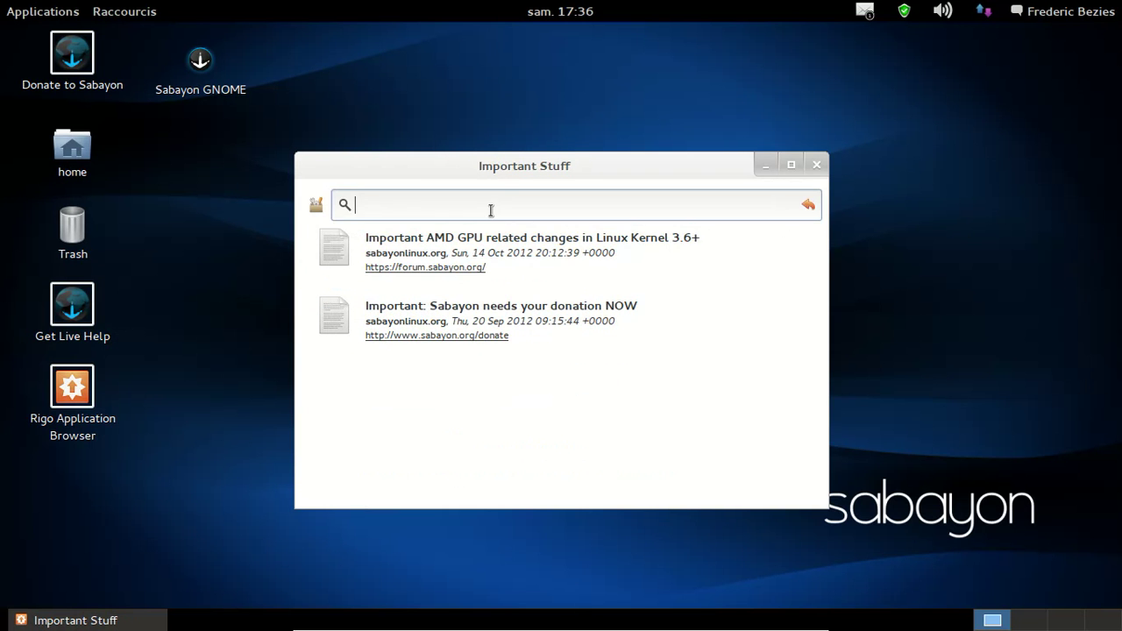
pyautogui.write('wine')
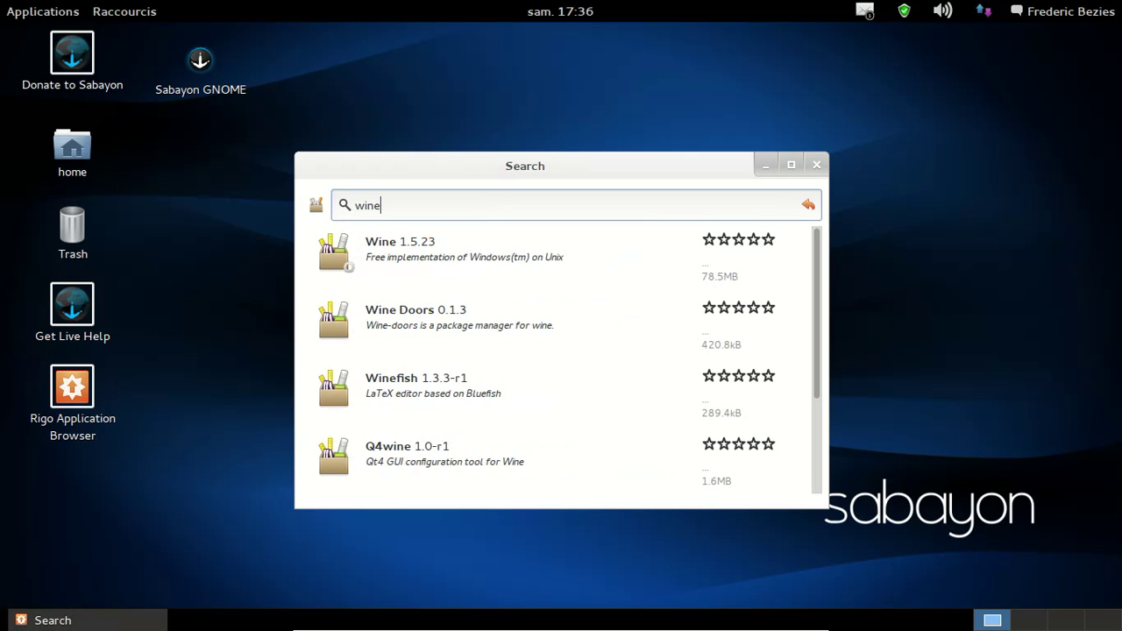
pyautogui.click(573, 244)
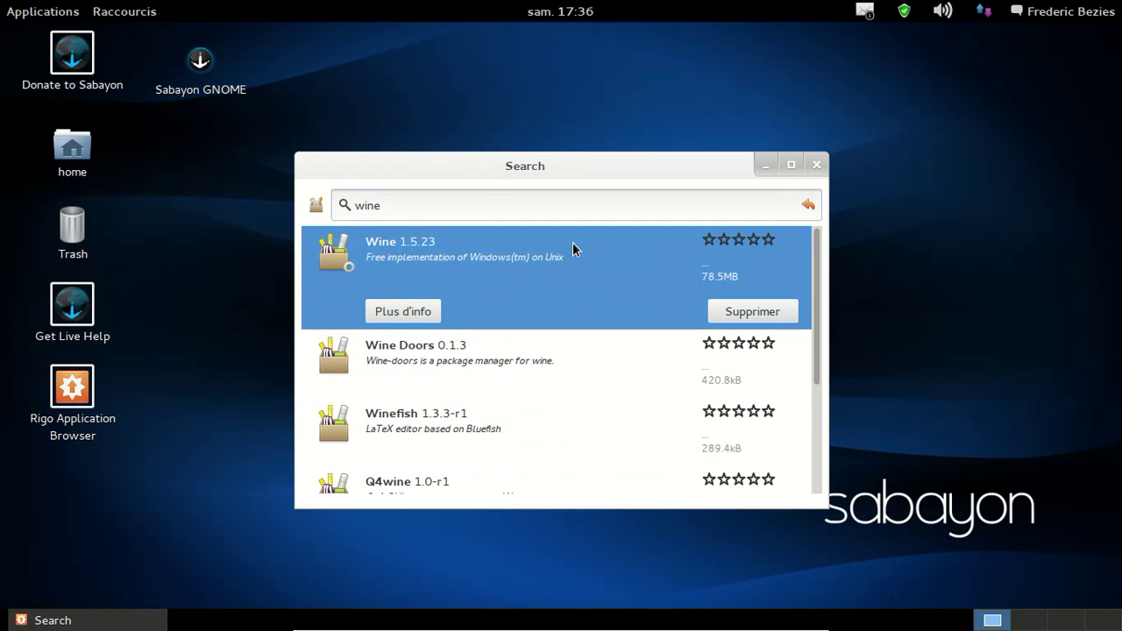
pyautogui.click(780, 312)
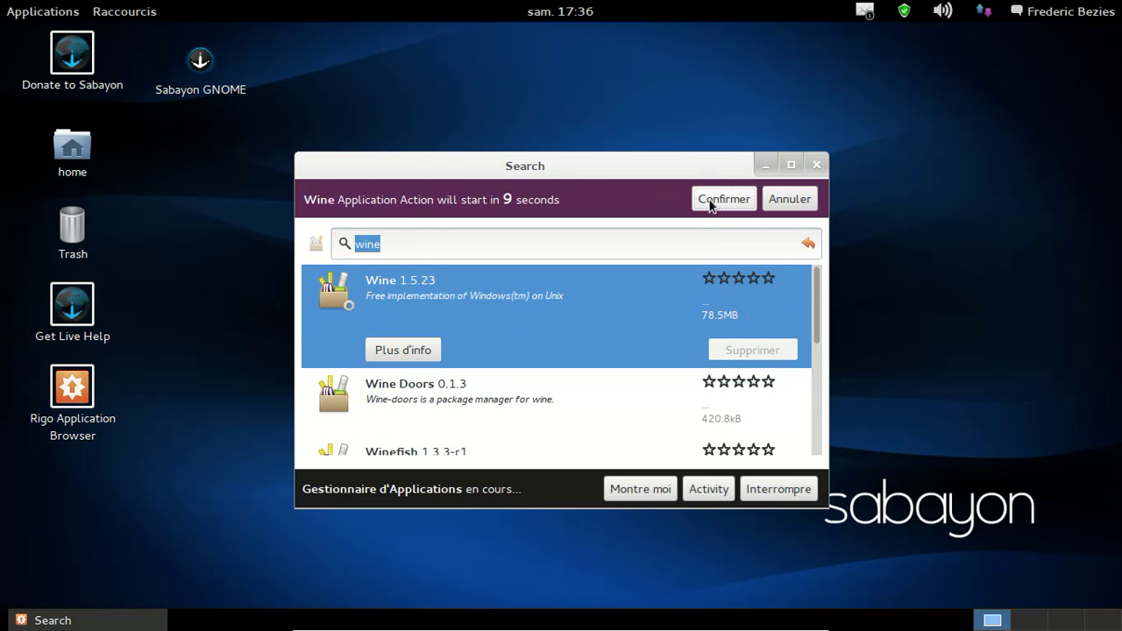
pyautogui.click(712, 200)
pyautogui.write('••••')
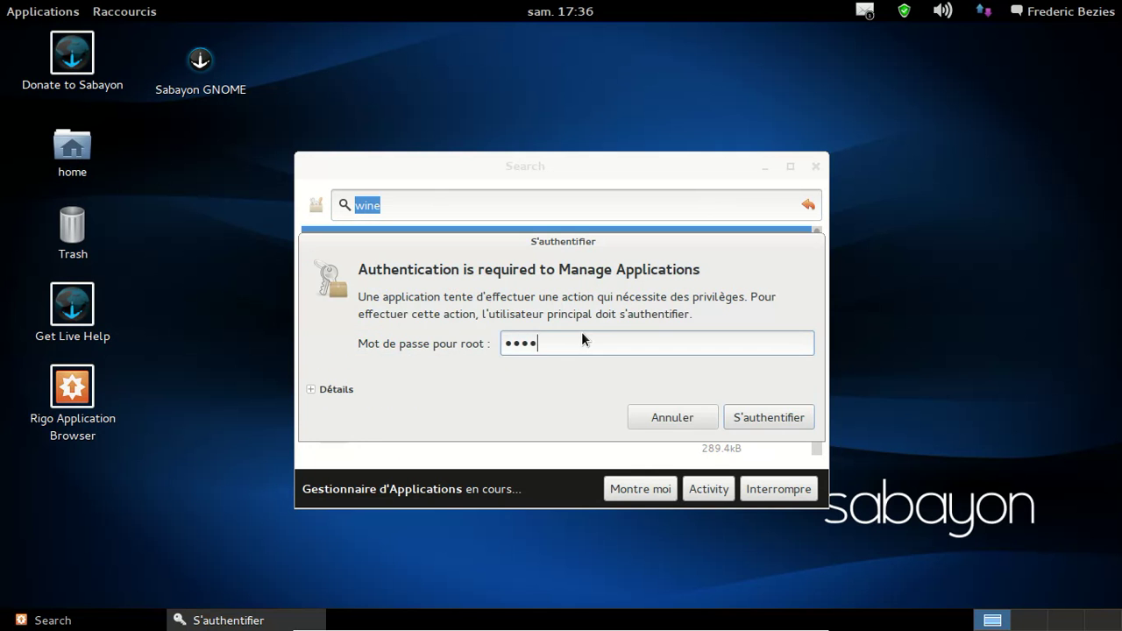
pyautogui.write('•••••')
pyautogui.press('Return')
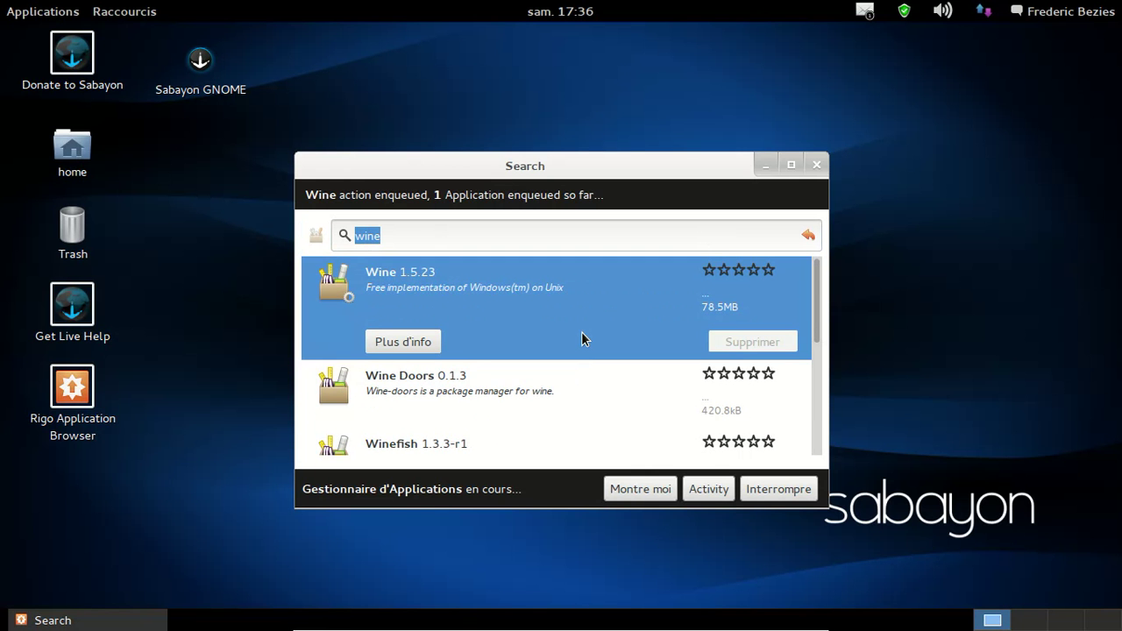
# View the queued application activity and expand the Application Management Progress output for the Wine removal
pyautogui.click(724, 491)
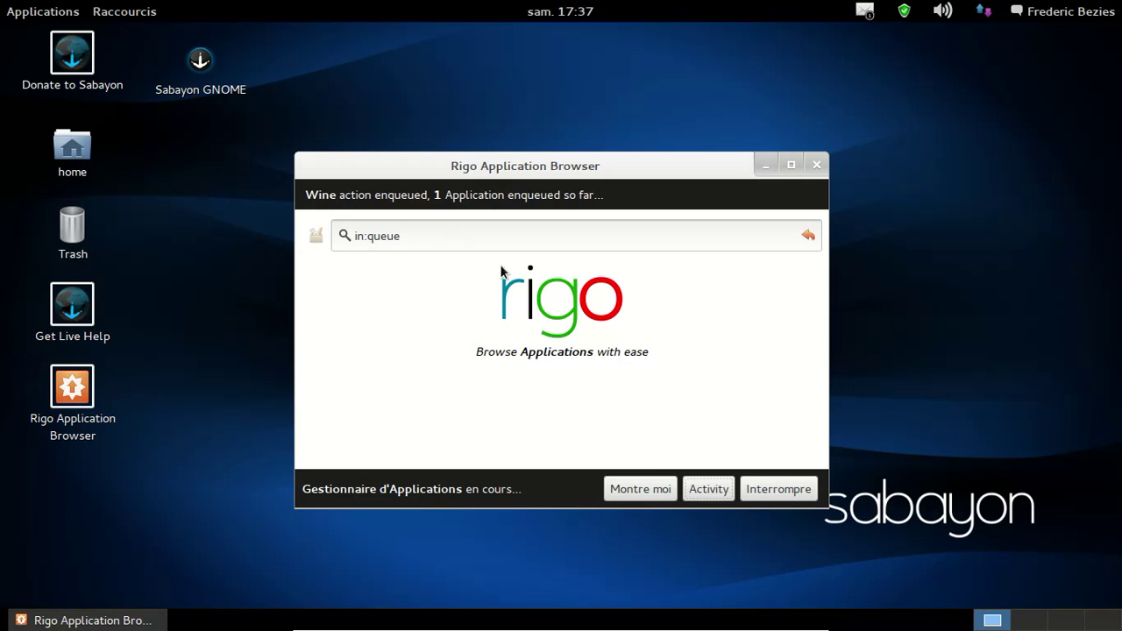
pyautogui.click(649, 491)
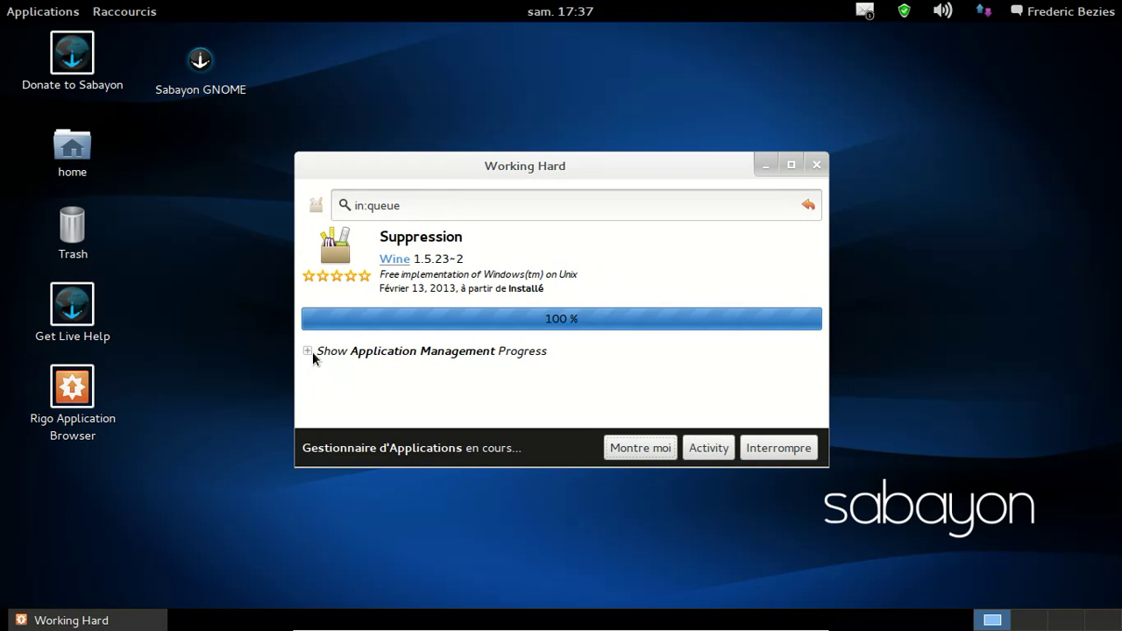
pyautogui.click(308, 352)
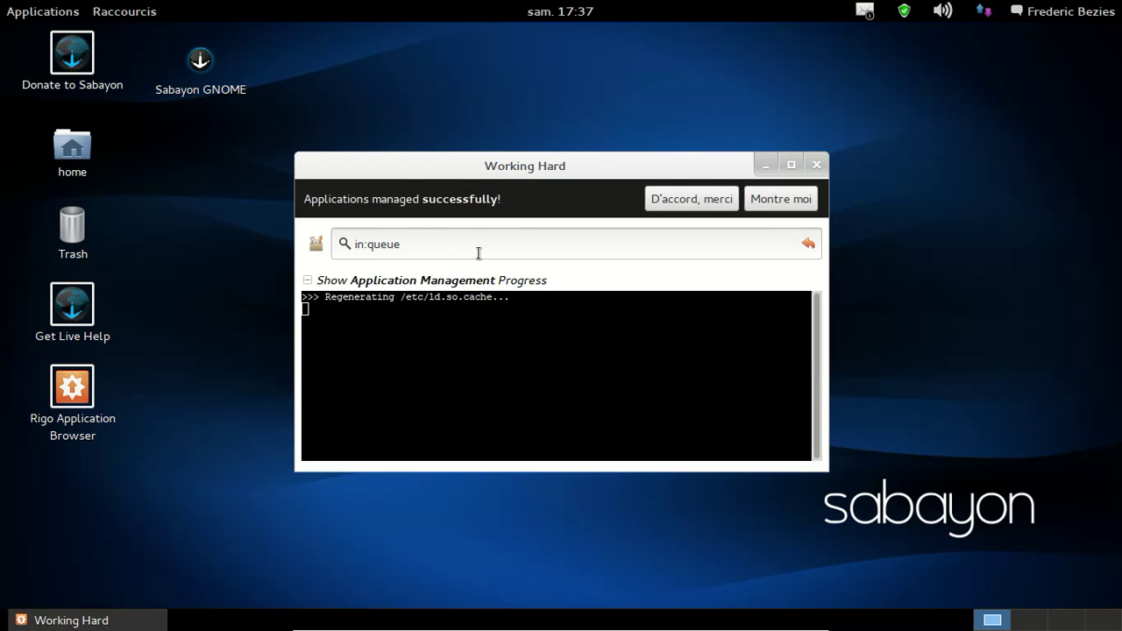
# Search for xbmc, dismiss the completion notice, and request the removal of Xbmc 12.0_rc3
pyautogui.click(479, 249)
pyautogui.tripleClick(479, 252)
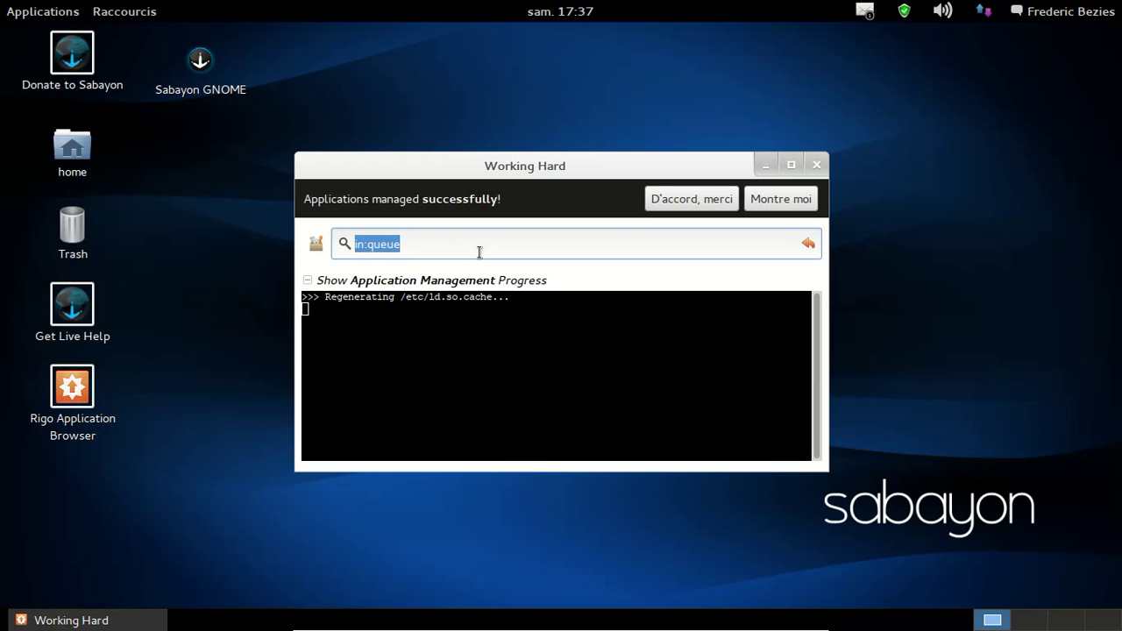
pyautogui.write('xbmc')
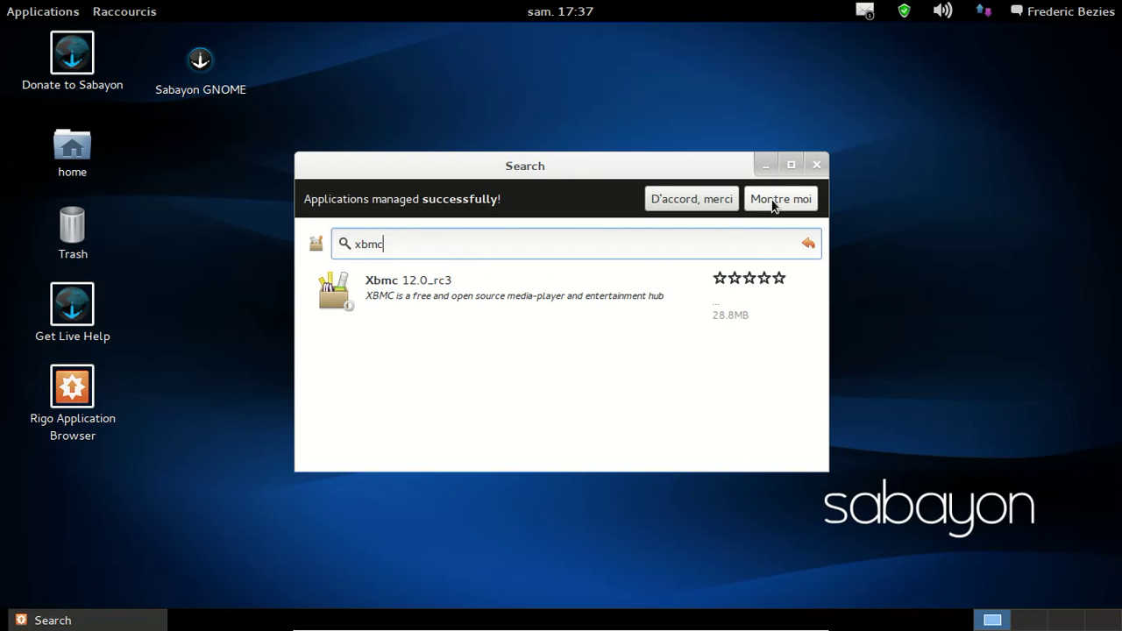
pyautogui.click(677, 202)
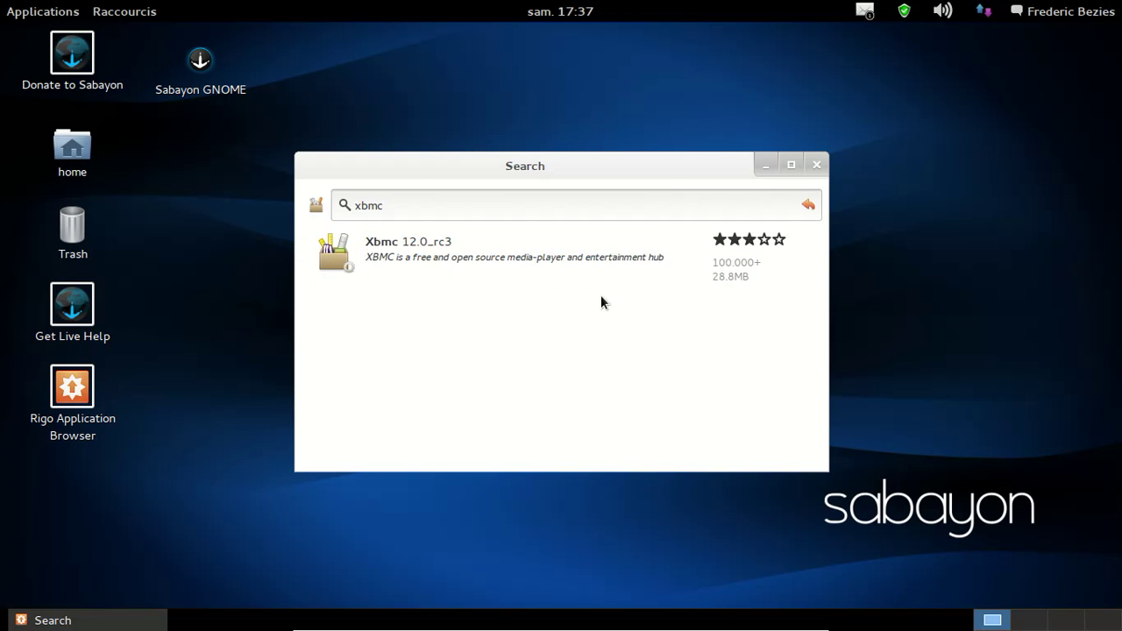
pyautogui.click(580, 262)
pyautogui.click(752, 313)
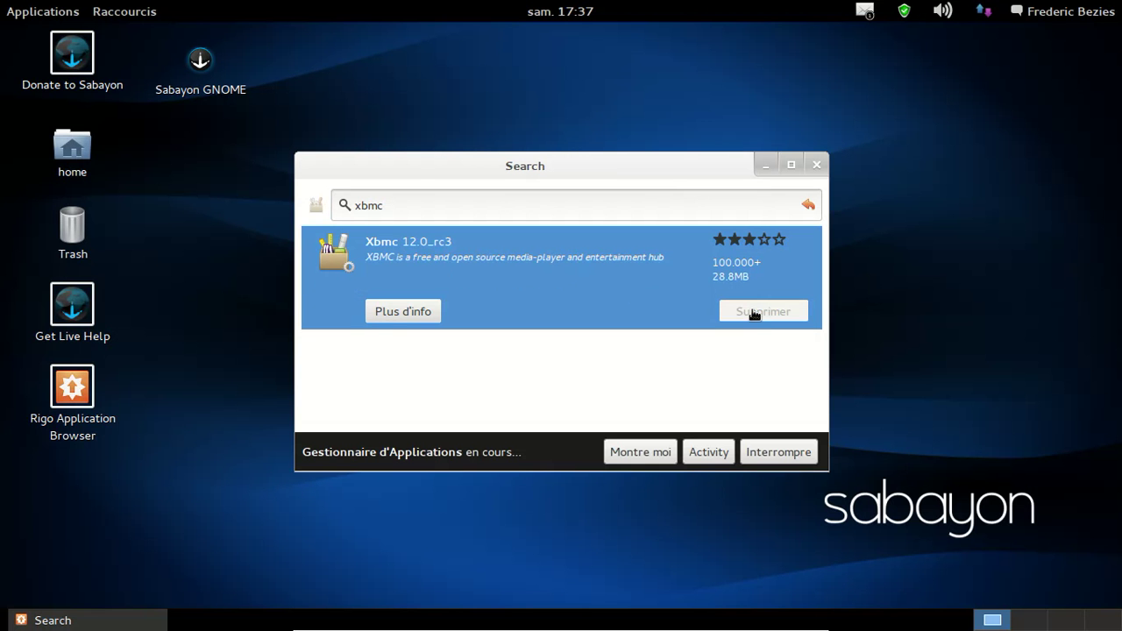
# Search for fluxbox and request the removal of Fluxbox 1.3.3
pyautogui.doubleClick(389, 208)
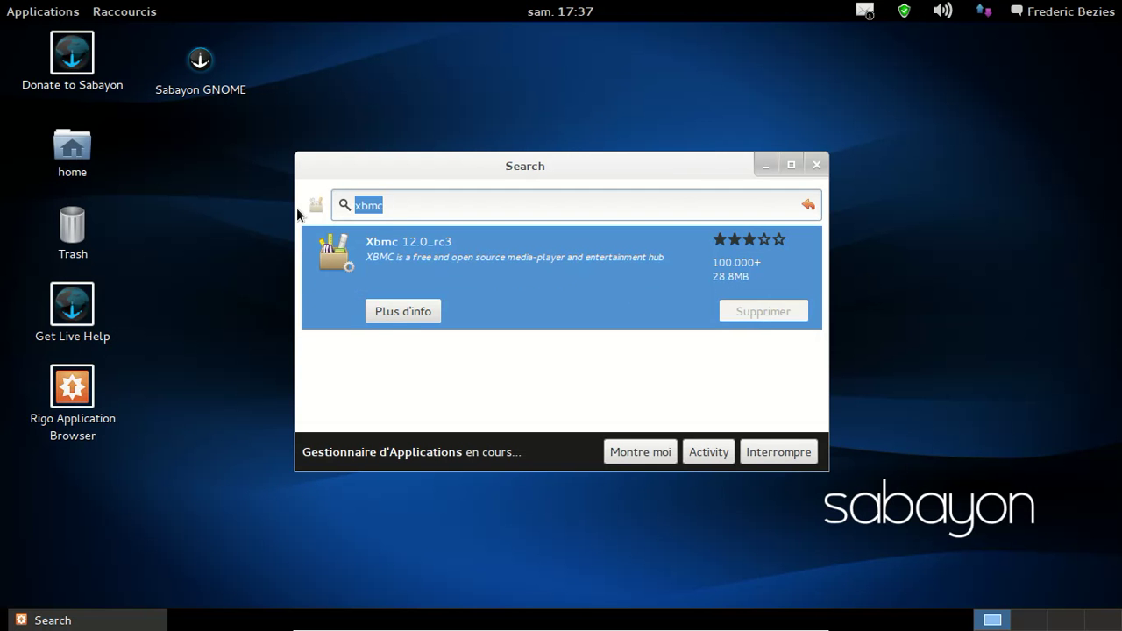
pyautogui.write('fluxbox')
pyautogui.click(514, 264)
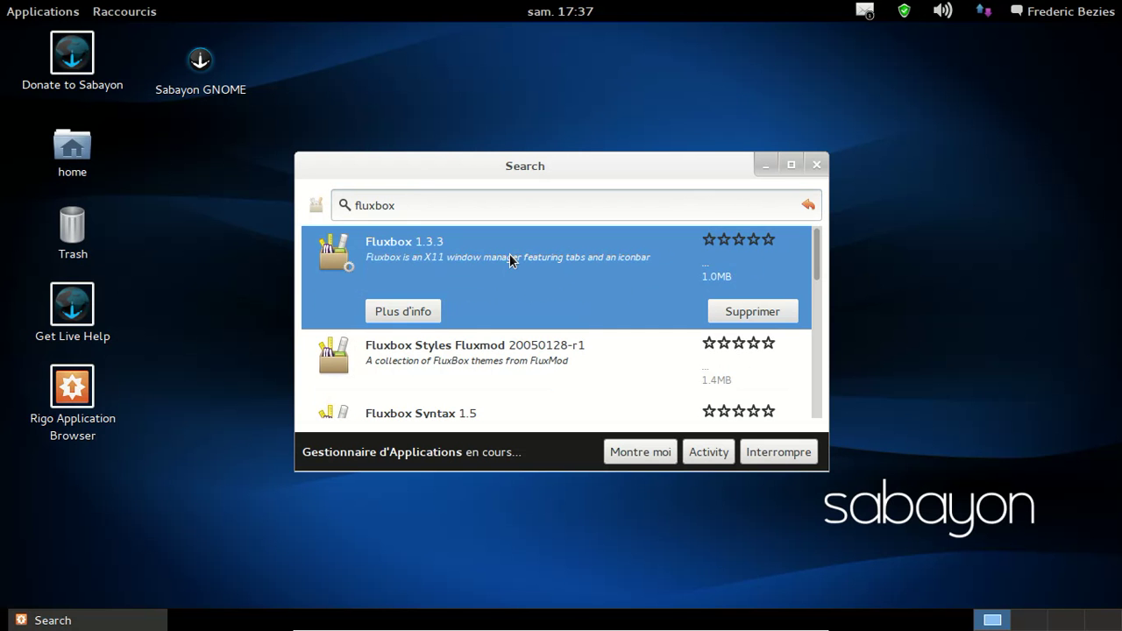
pyautogui.click(771, 307)
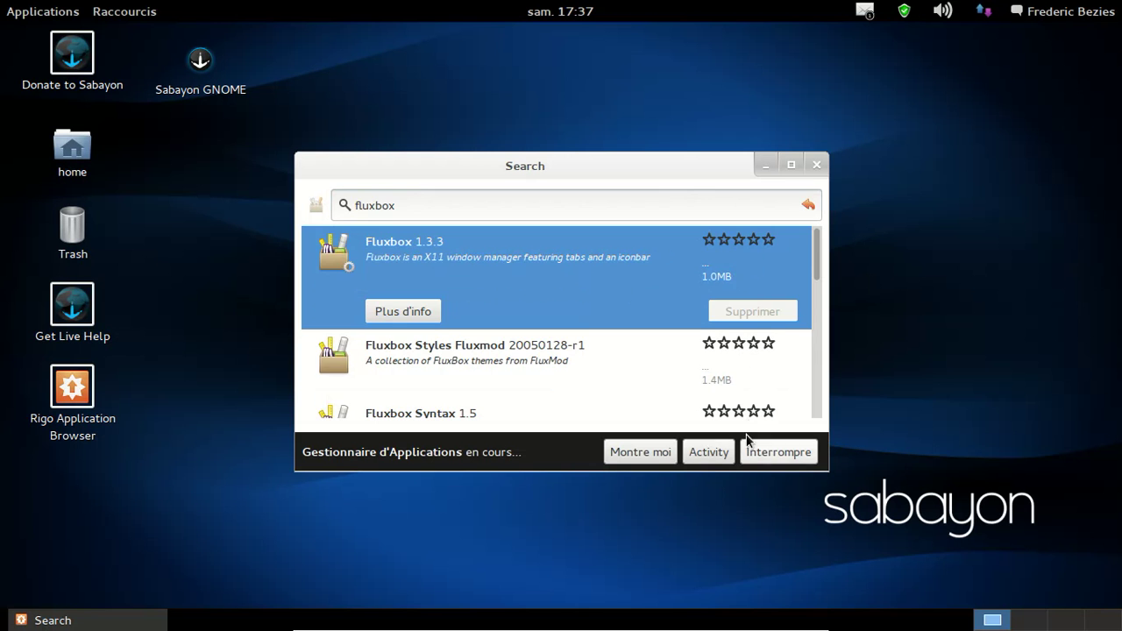
# Accept uninstalling Sabayon Mce together with Xbmc and confirm the application action
pyautogui.click(706, 460)
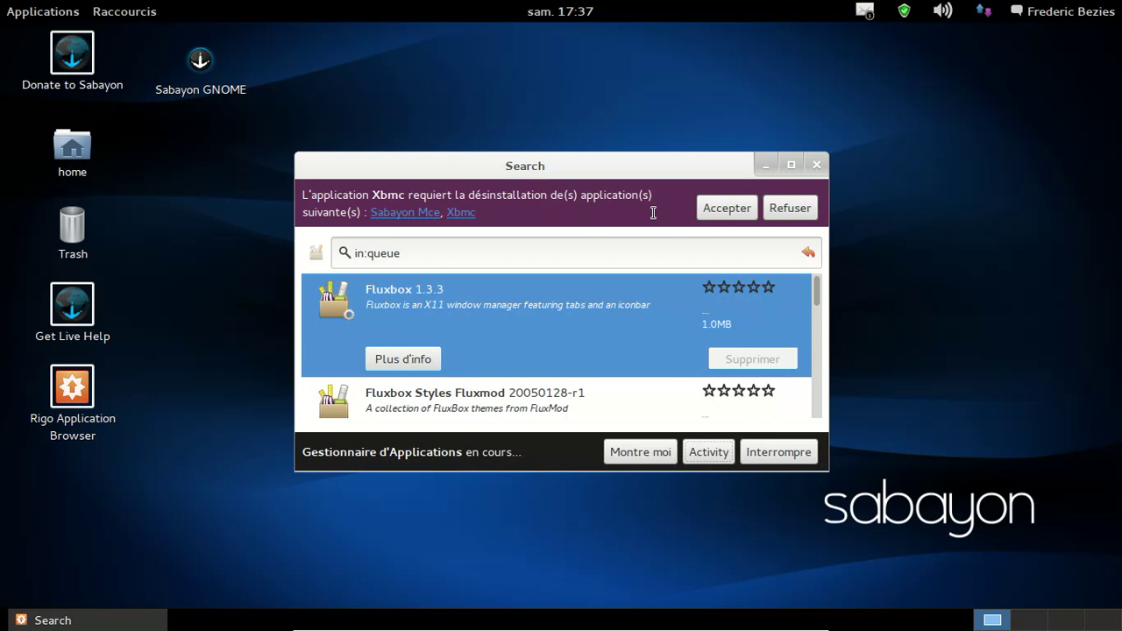
pyautogui.click(719, 210)
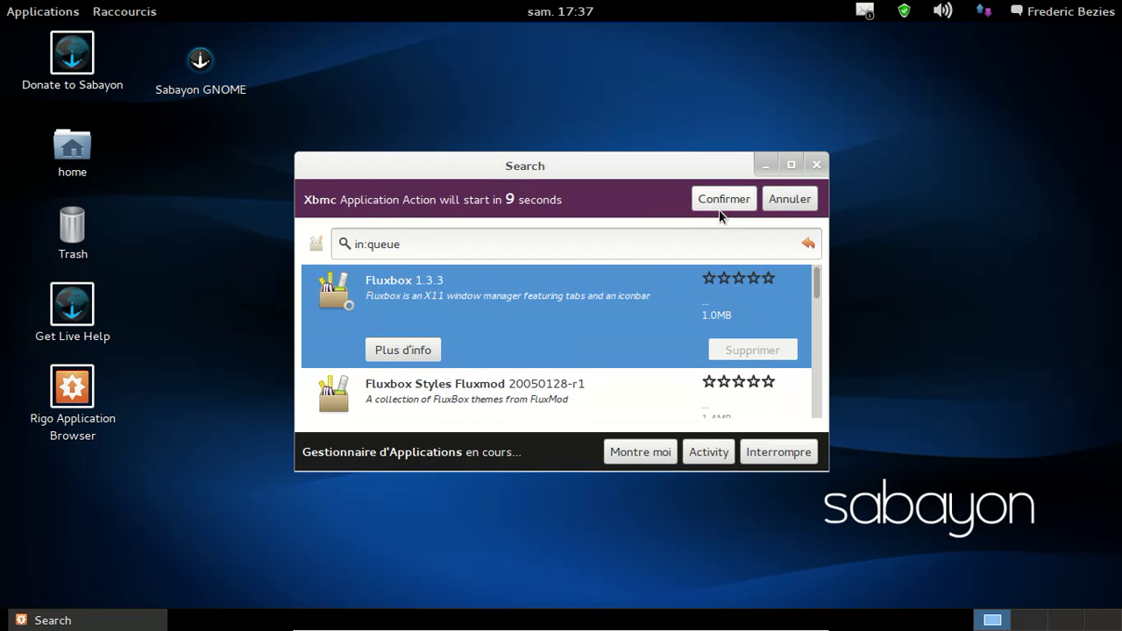
pyautogui.click(719, 209)
pyautogui.click(721, 228)
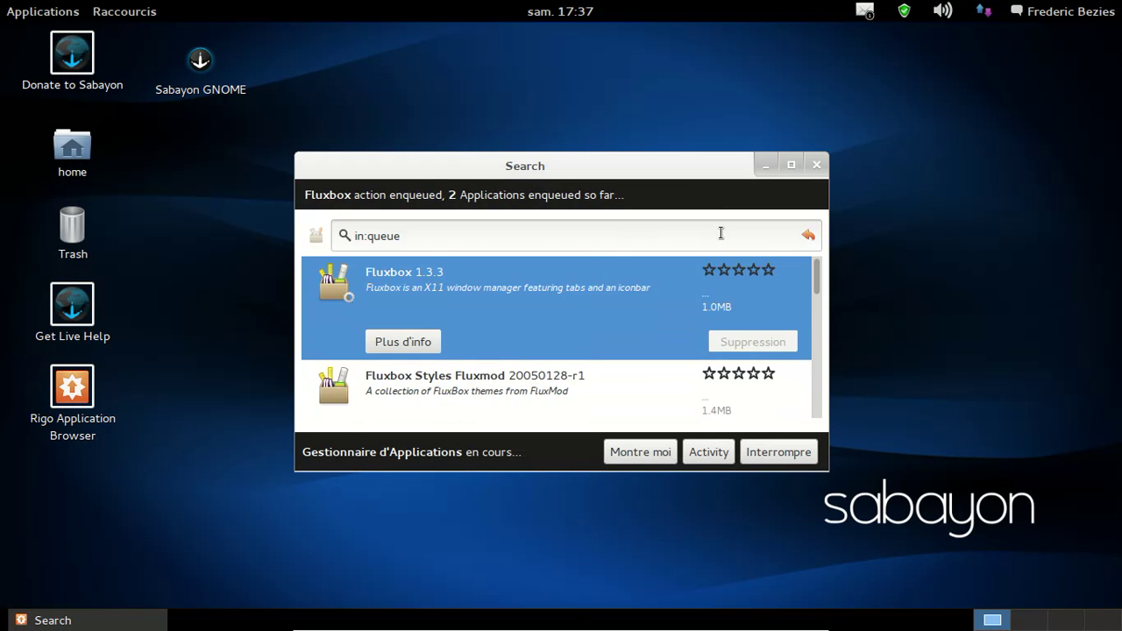
# View the queue with the Fluxbox removal and dismiss the completion notice
pyautogui.click(716, 452)
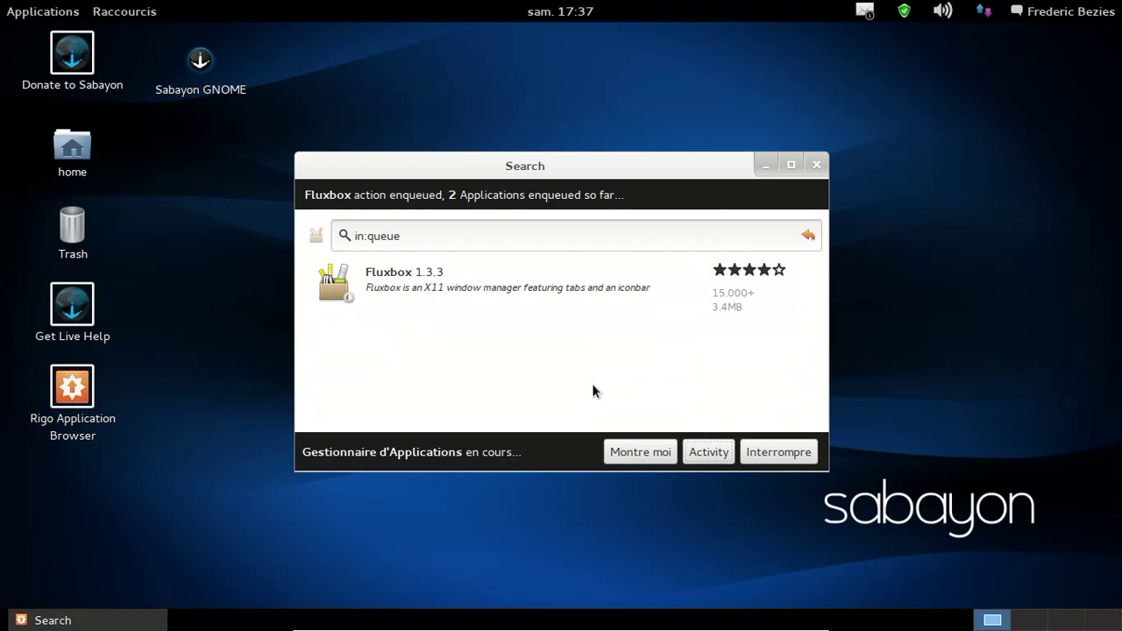
pyautogui.click(395, 285)
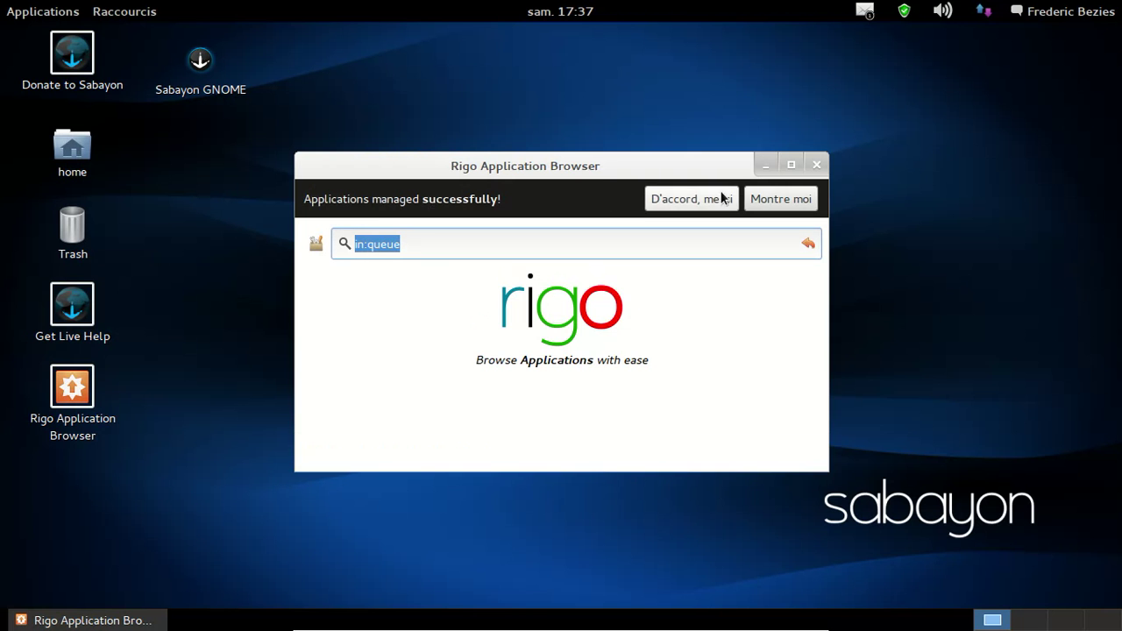
pyautogui.click(717, 200)
pyautogui.click(404, 204)
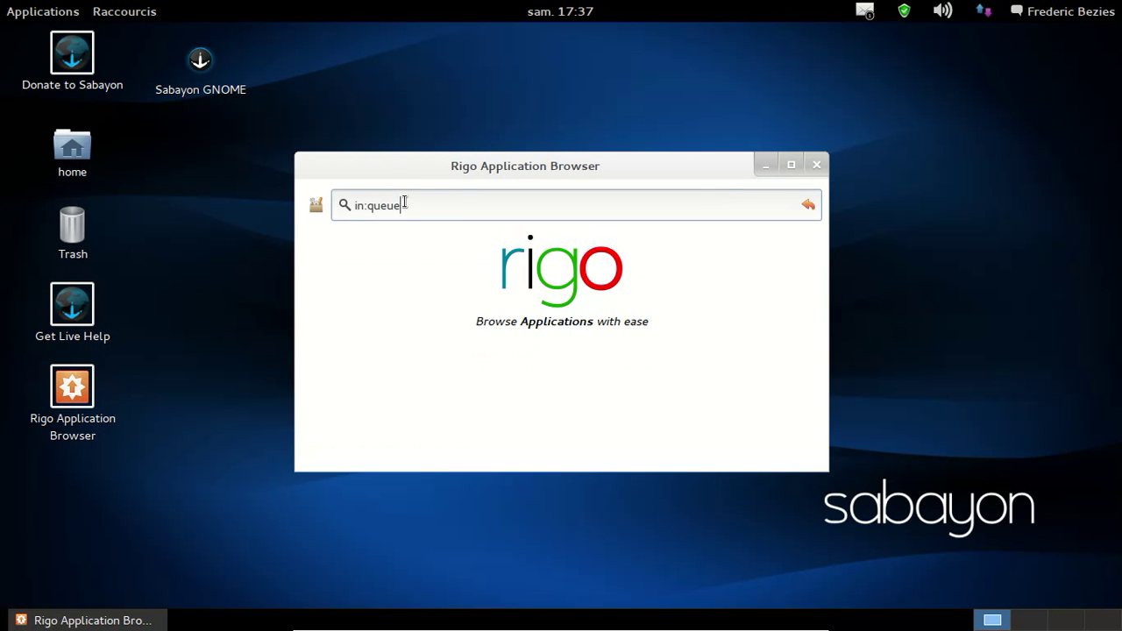
# Look through the Son et vidéo category of the installed applications and return to Rigo
pyautogui.click(52, 17)
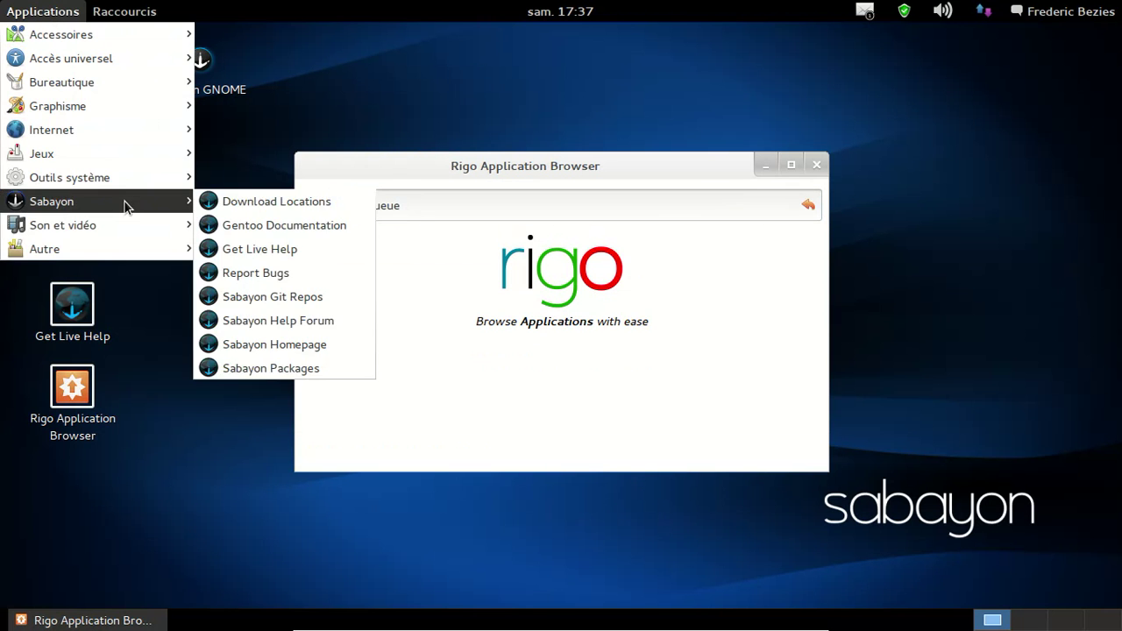
pyautogui.moveTo(123, 225)
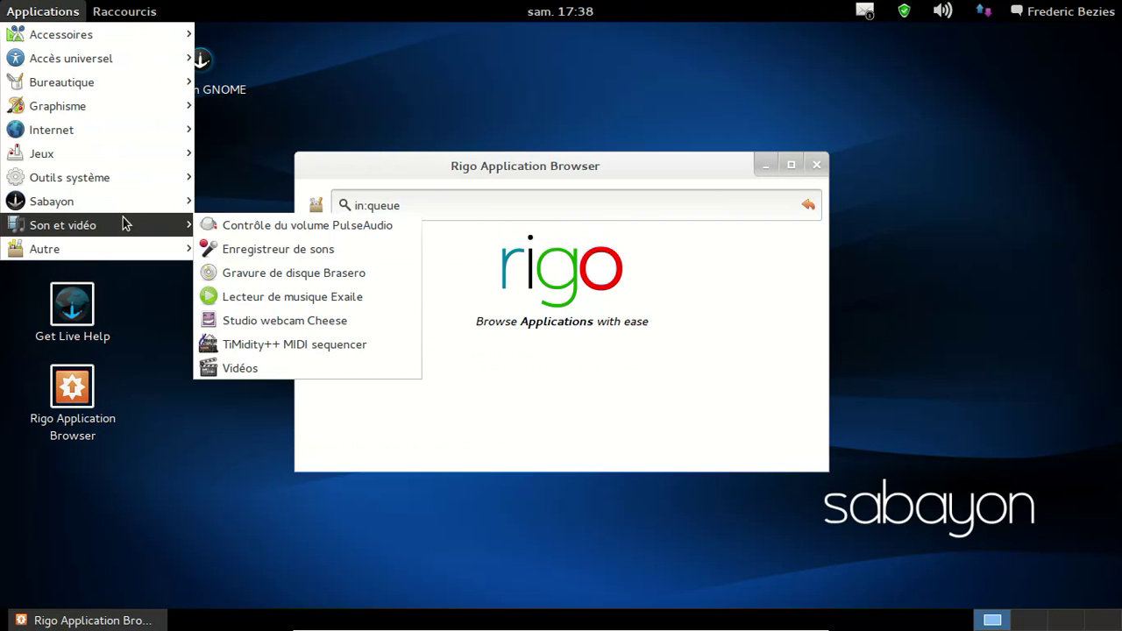
pyautogui.click(477, 203)
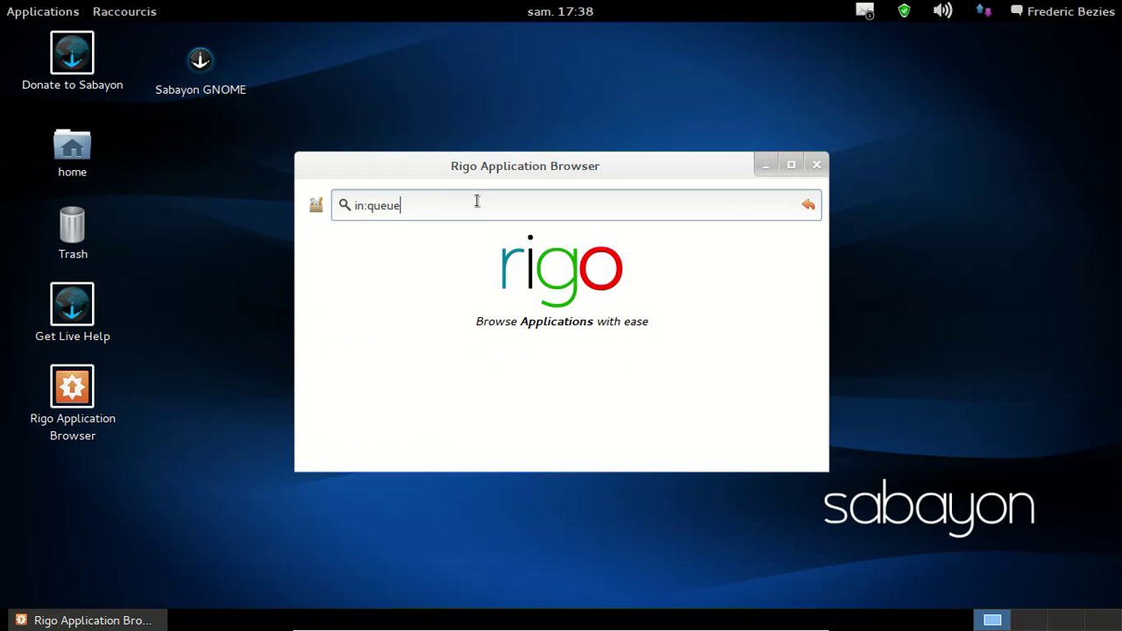
# Search for timidity and request the removal of Timidity++ 2.14.0
pyautogui.tripleClick(476, 199)
pyautogui.write('timidity')
pyautogui.press('Return')
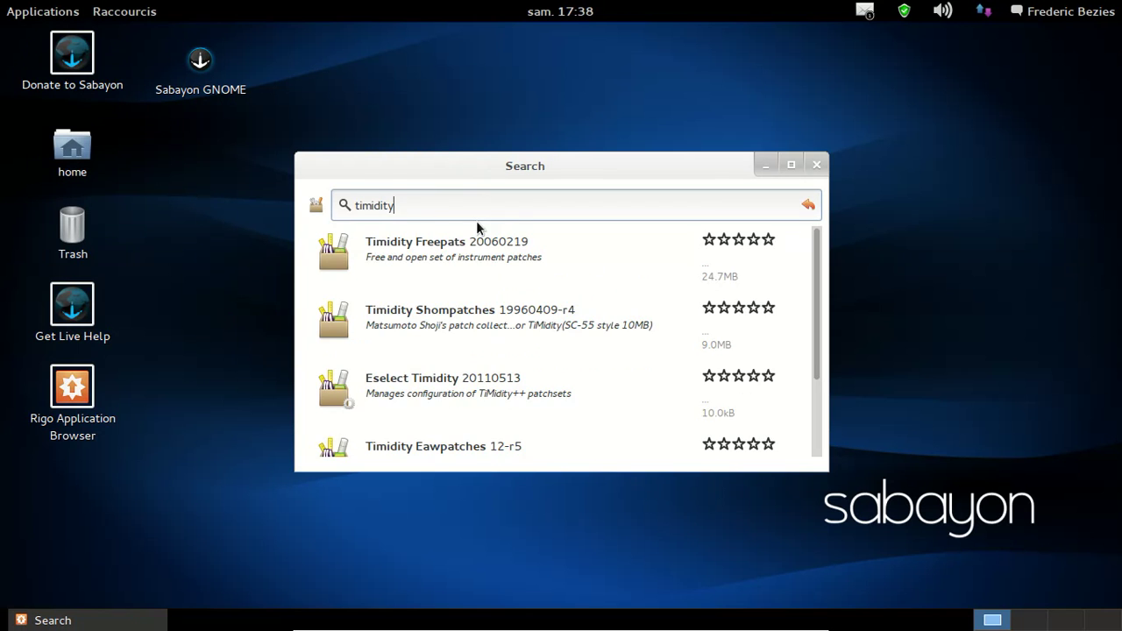
pyautogui.click(511, 255)
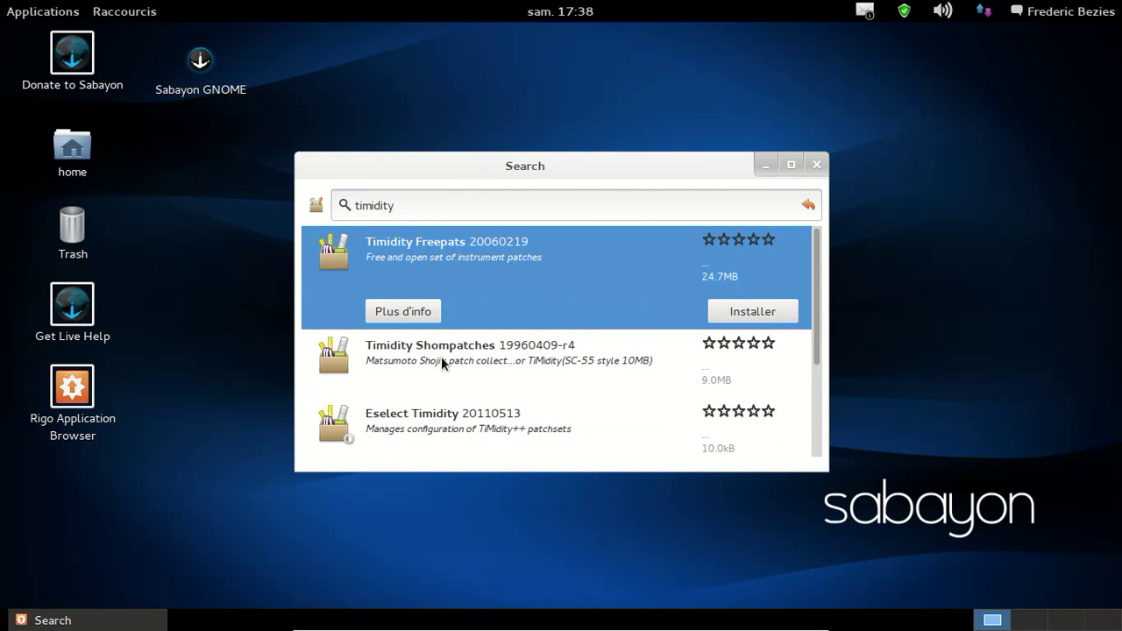
pyautogui.scroll(-3, 526, 333)
pyautogui.scroll(-1, 523, 342)
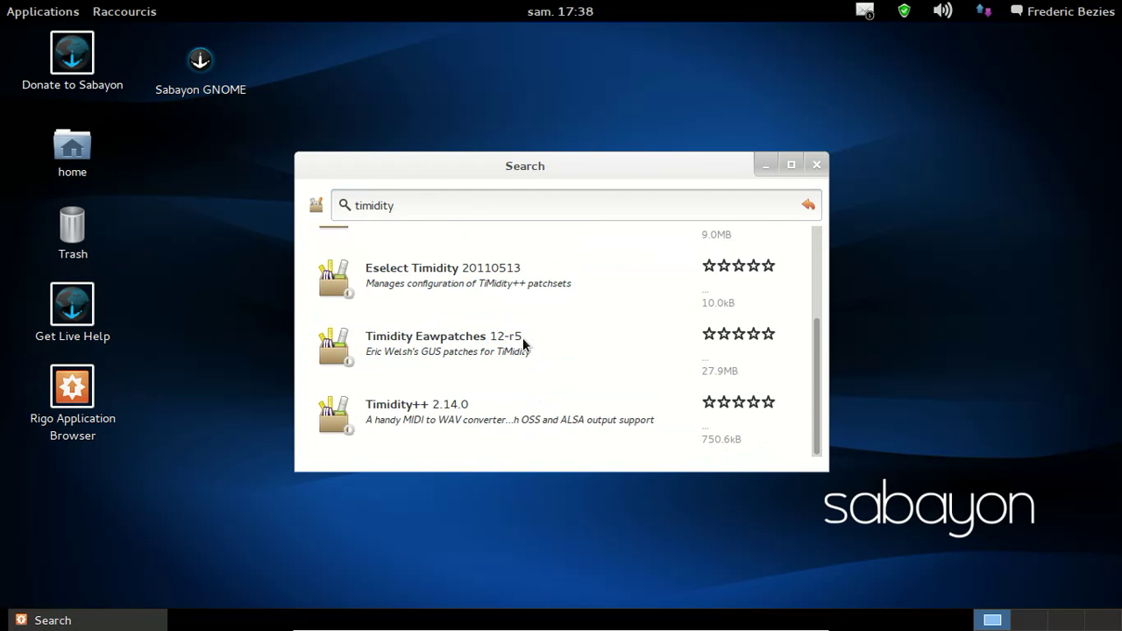
pyautogui.click(502, 400)
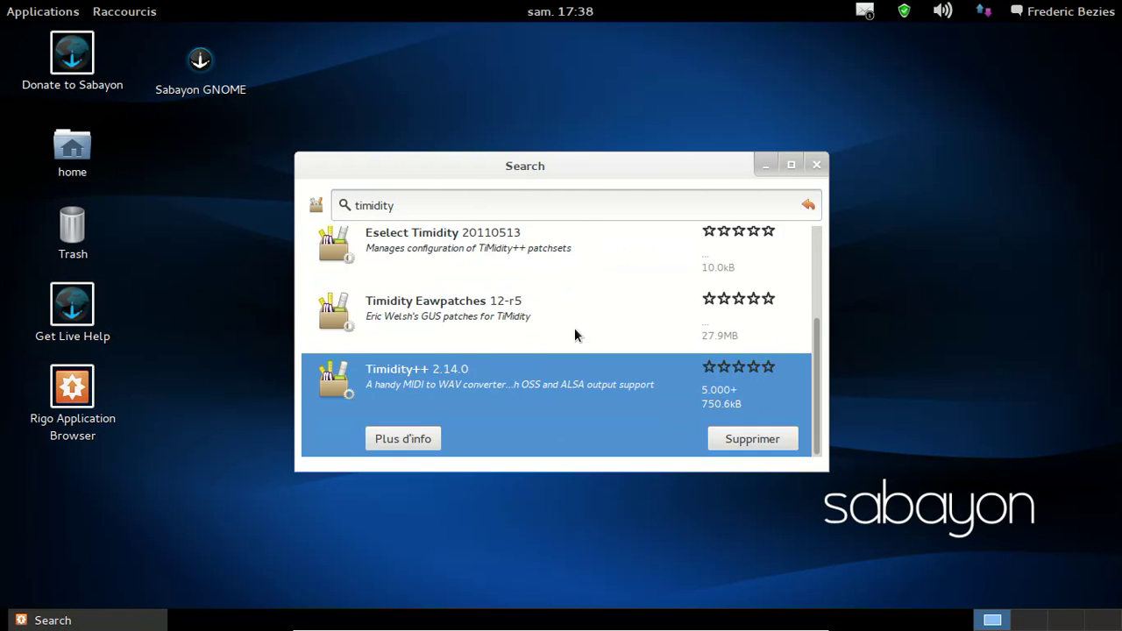
pyautogui.click(757, 444)
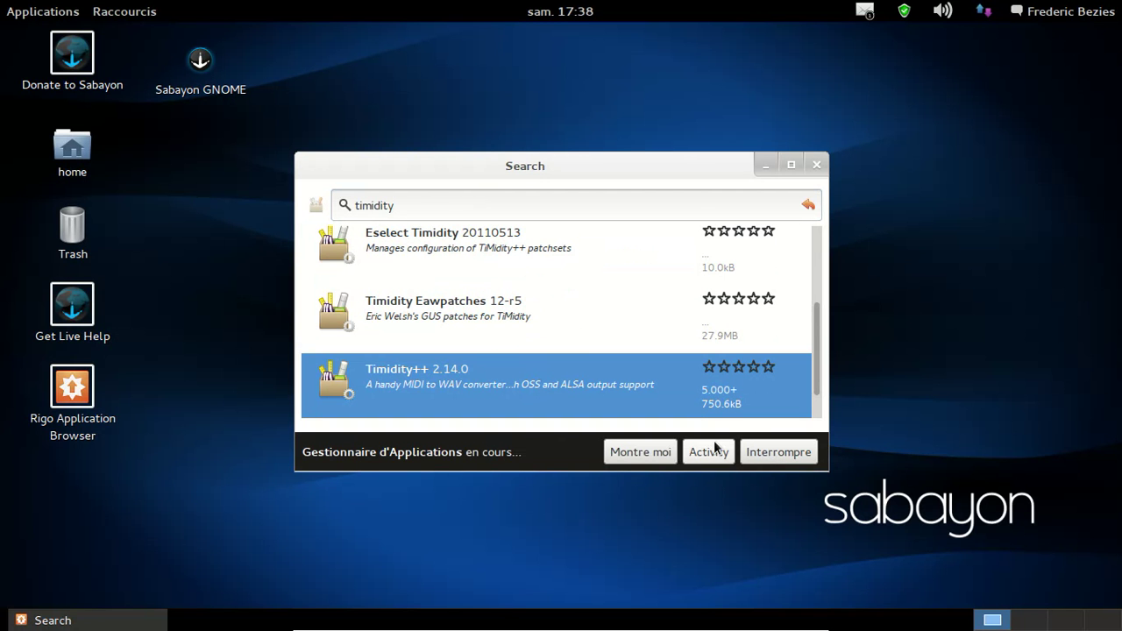
# Accept uninstalling Sdl Mixer together with Timidity++ and confirm the application action
pyautogui.click(730, 455)
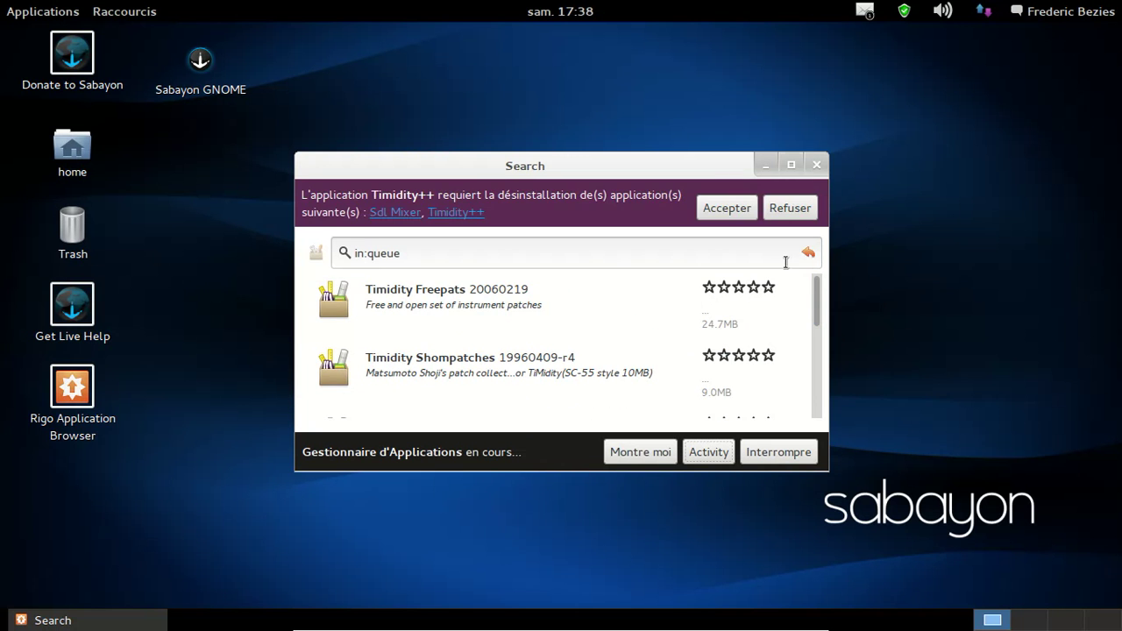
pyautogui.click(708, 212)
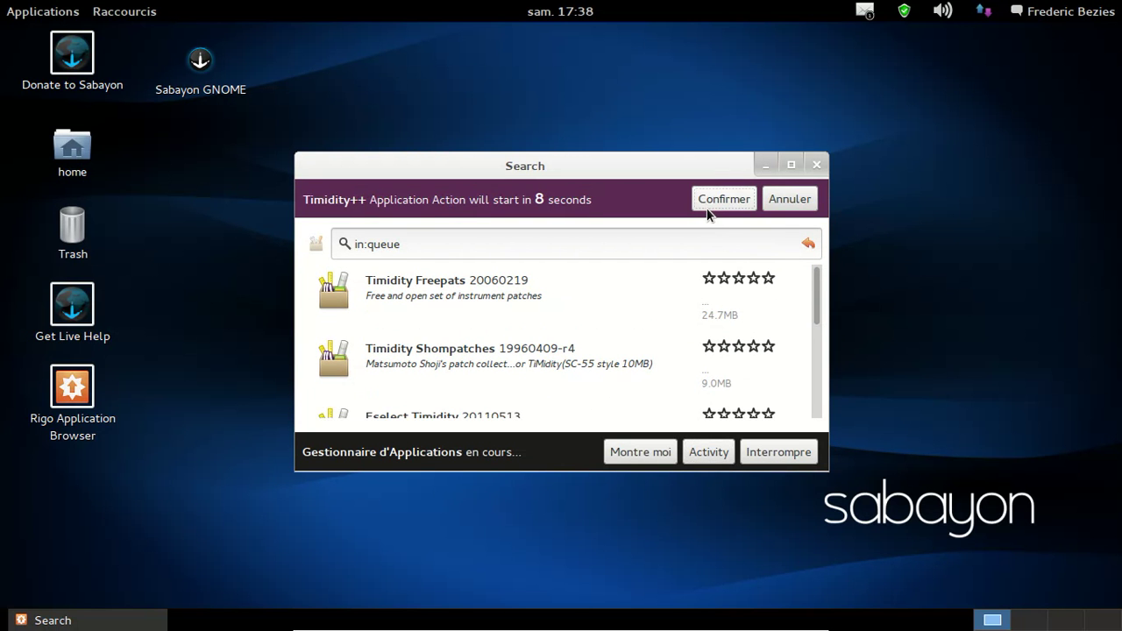
pyautogui.click(708, 208)
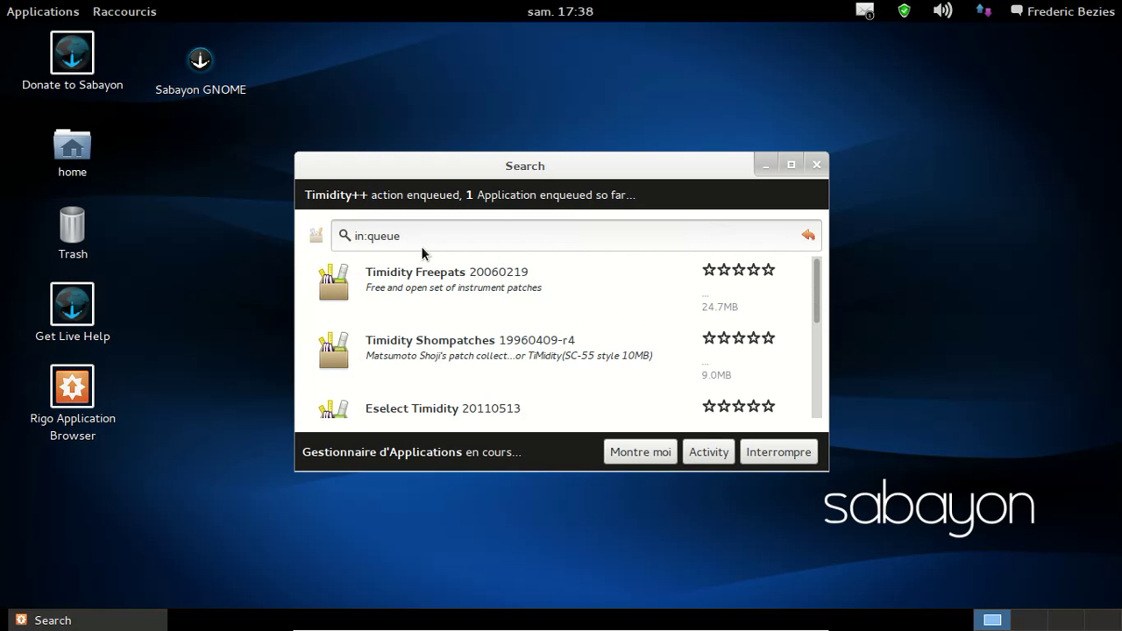
# Check the Son et vidéo category for the TiMidity++ entry, and dismiss Rigo's completion notice
pyautogui.click(22, 12)
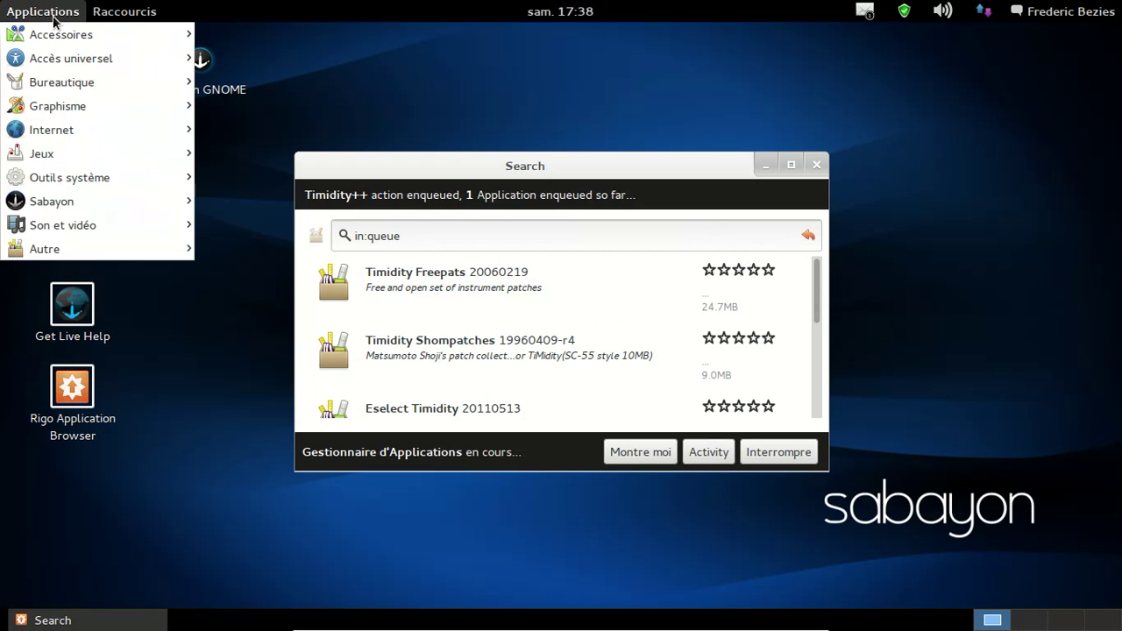
pyautogui.moveTo(102, 221)
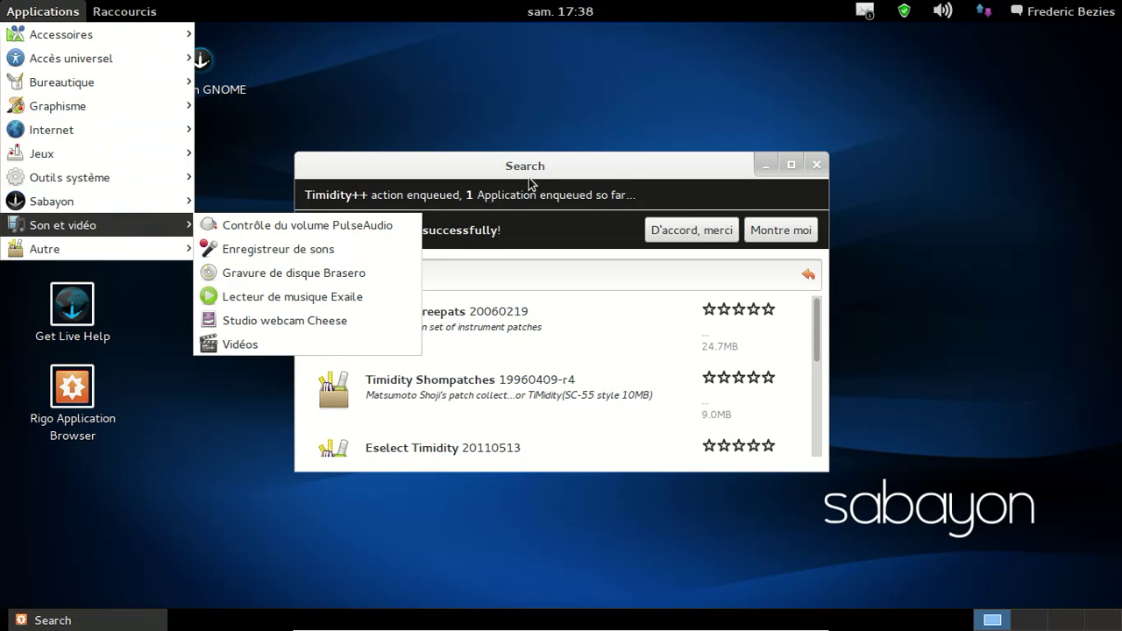
pyautogui.click(644, 181)
pyautogui.click(692, 230)
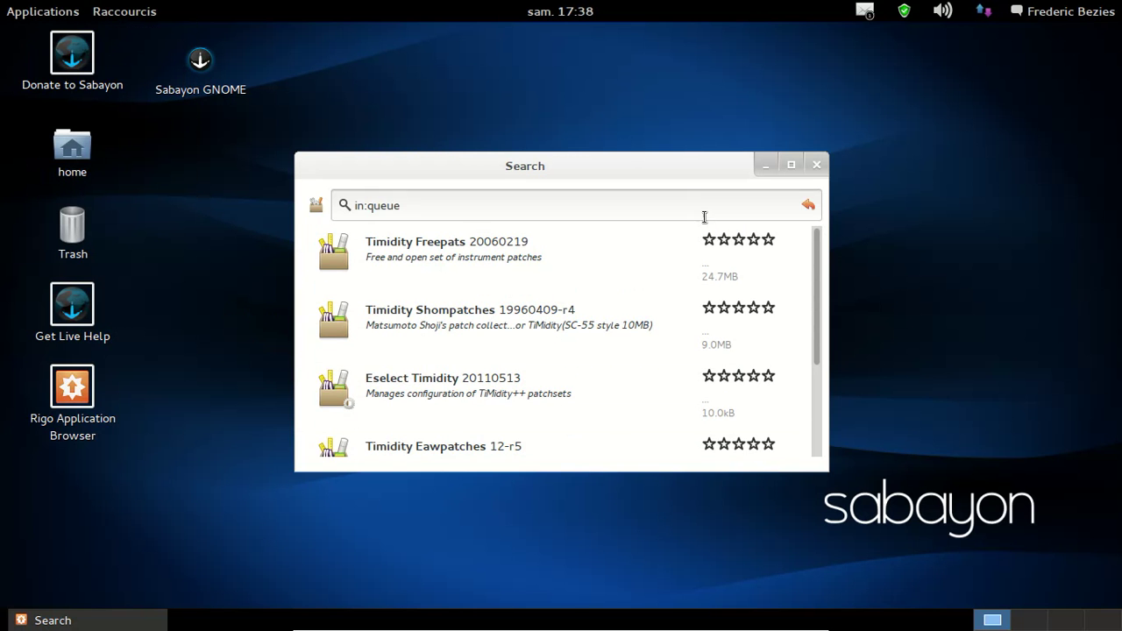
# Search for rhythmbox and install Rhythmbox 2.97, accepting Libgpod and Musicbrainz as dependencies and confirming the action, and show the queue
pyautogui.moveTo(401, 205); pyautogui.dragTo(348, 207)
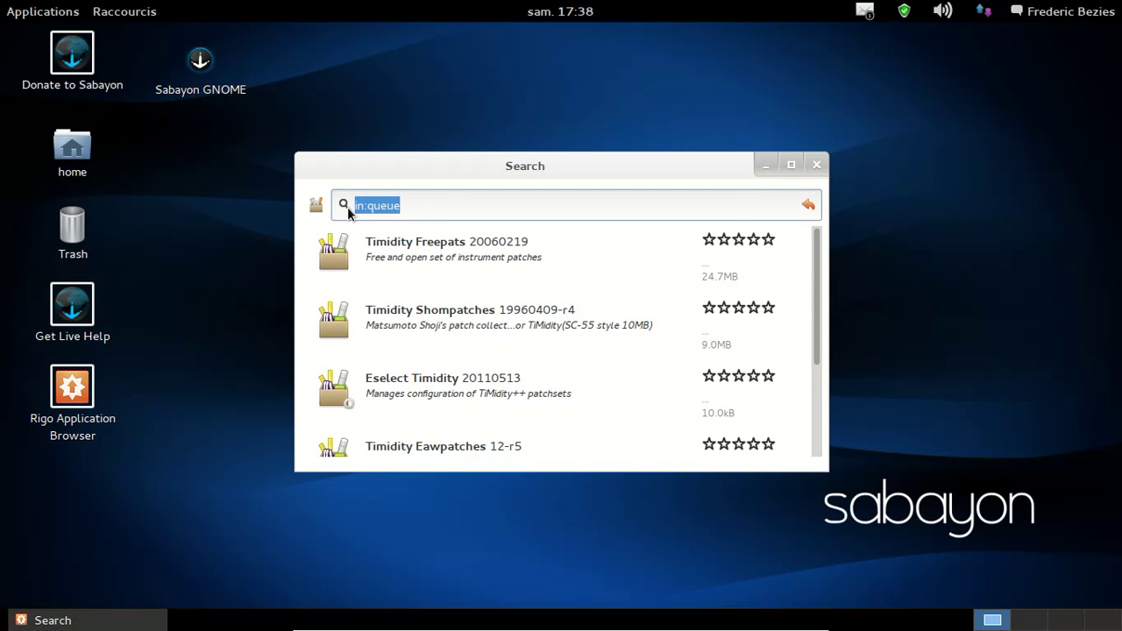
pyautogui.write('rhythmbox')
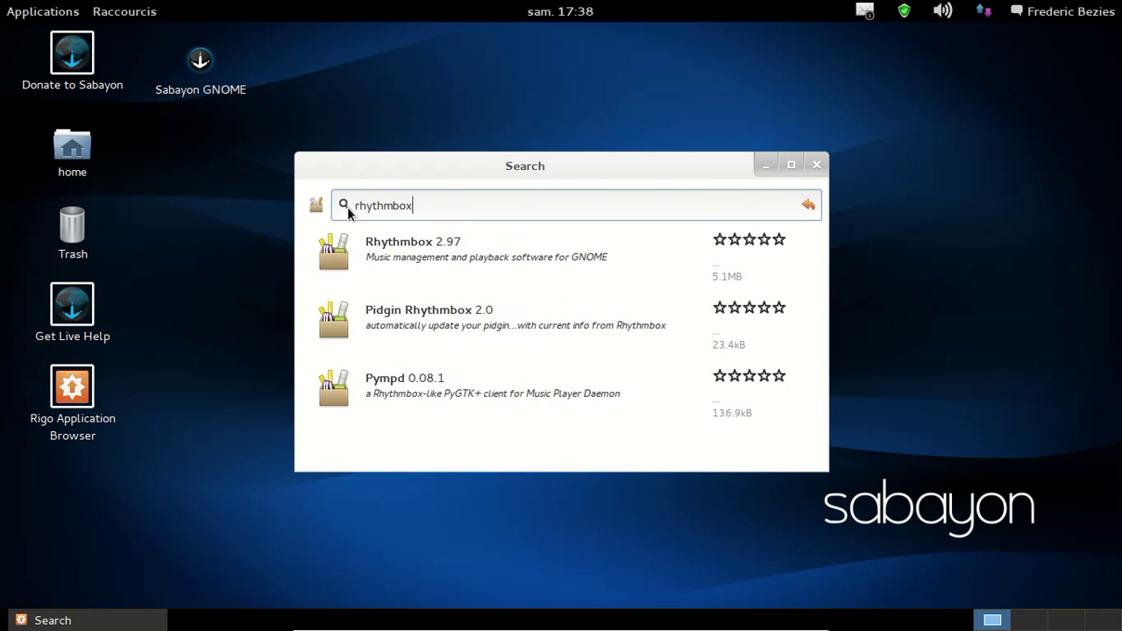
pyautogui.click(483, 266)
pyautogui.click(742, 314)
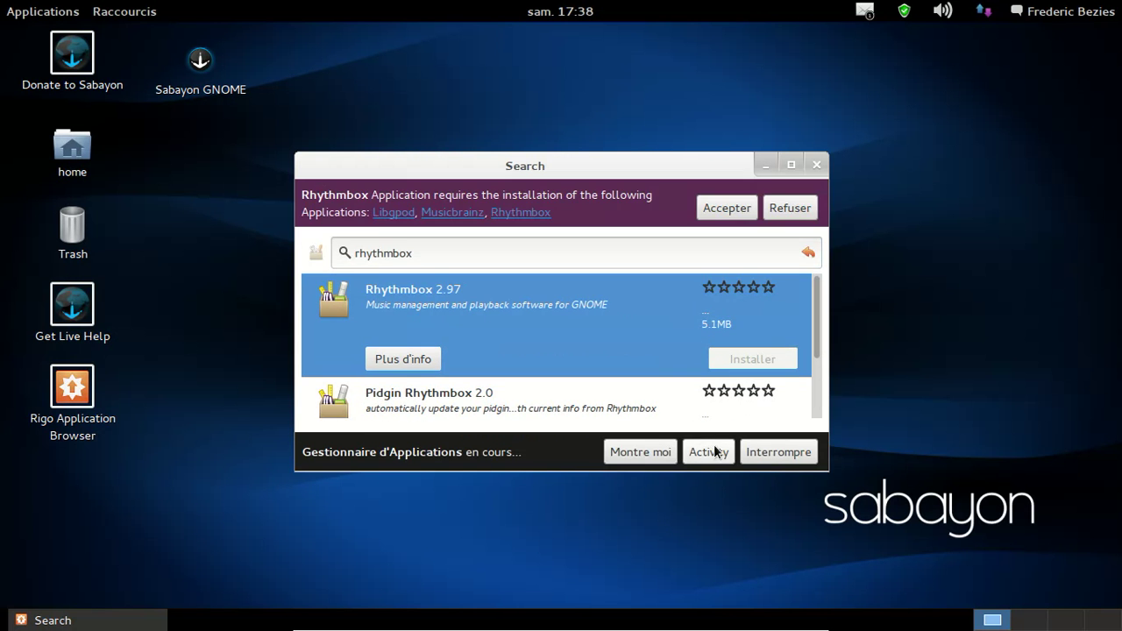
pyautogui.click(726, 212)
pyautogui.click(721, 201)
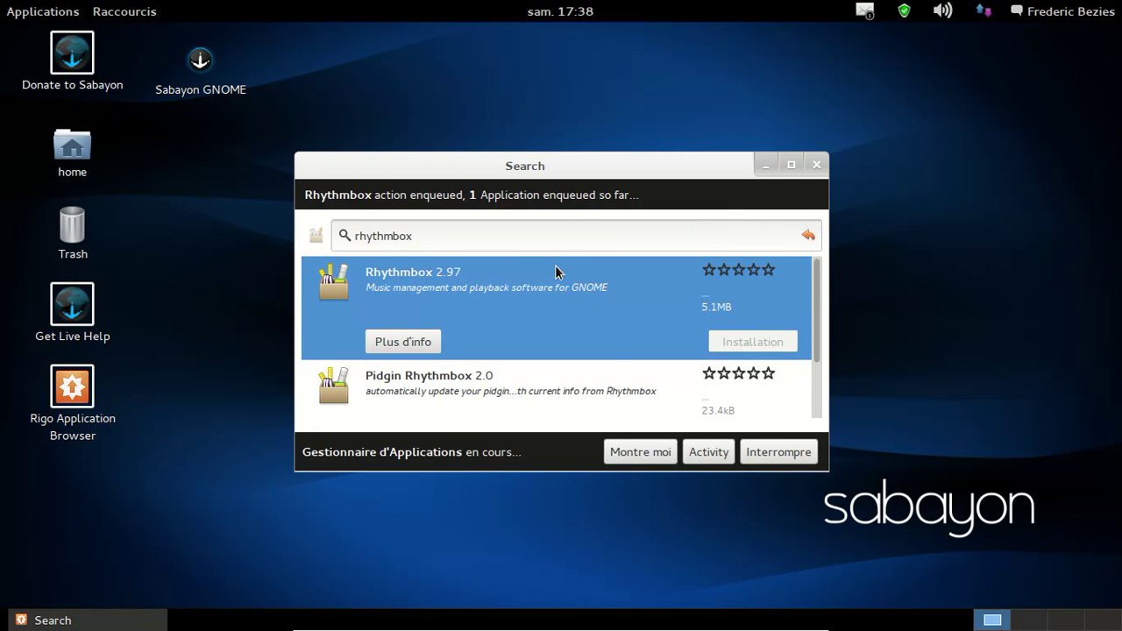
pyautogui.click(664, 452)
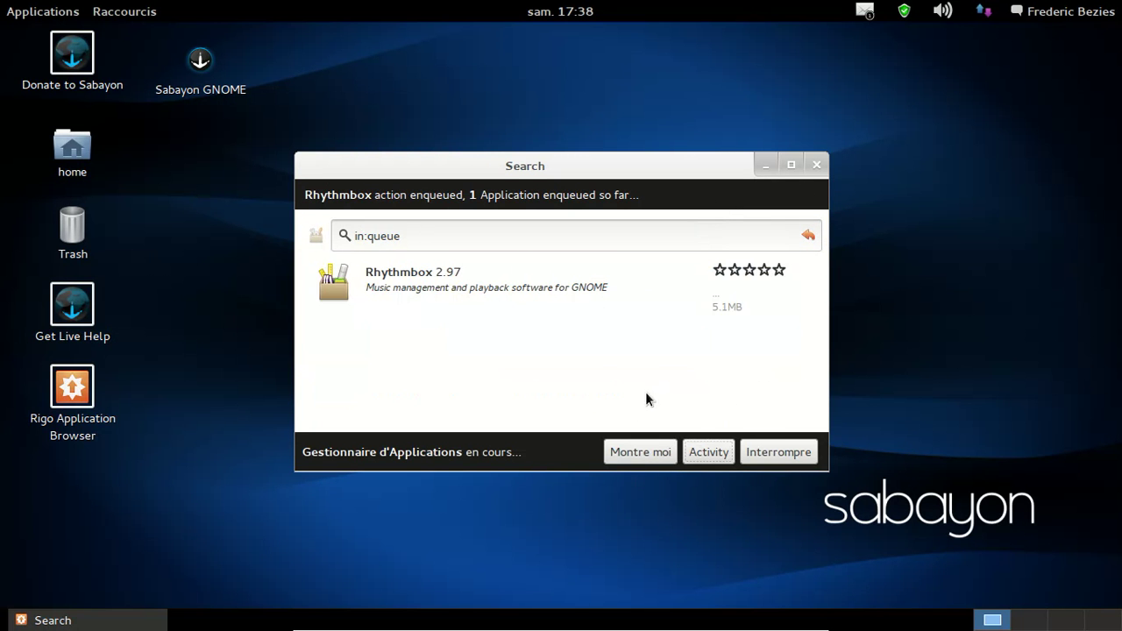
# Examine the details and runtime dependencies of the queued Rhythmbox 2.97, and show its installation progress
pyautogui.click(547, 293)
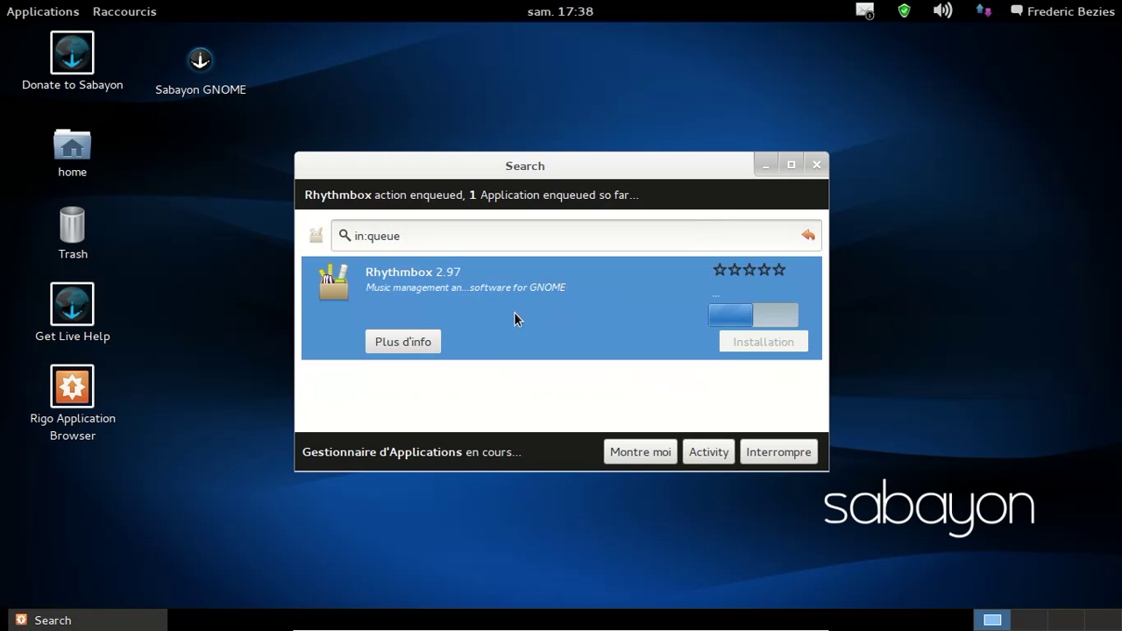
pyautogui.click(706, 452)
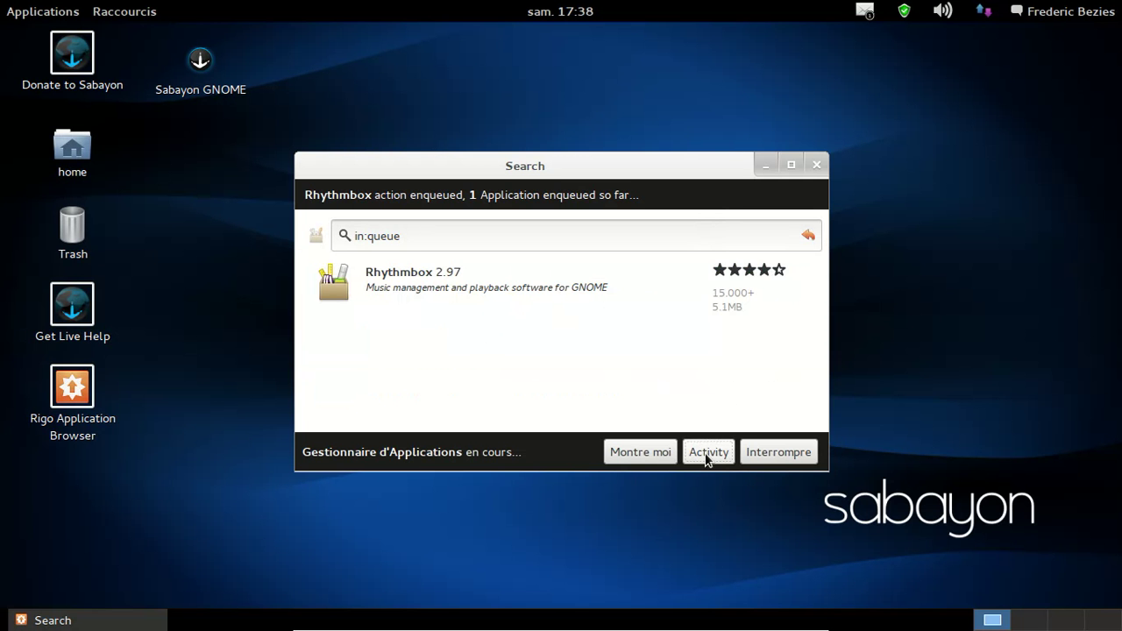
pyautogui.click(489, 288)
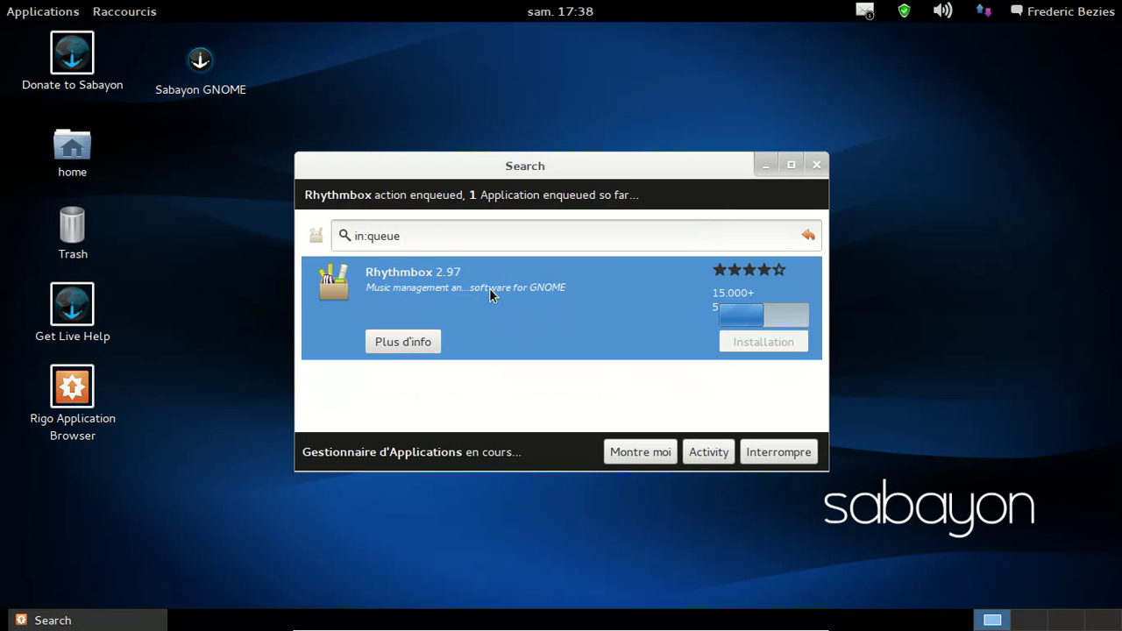
pyautogui.click(415, 343)
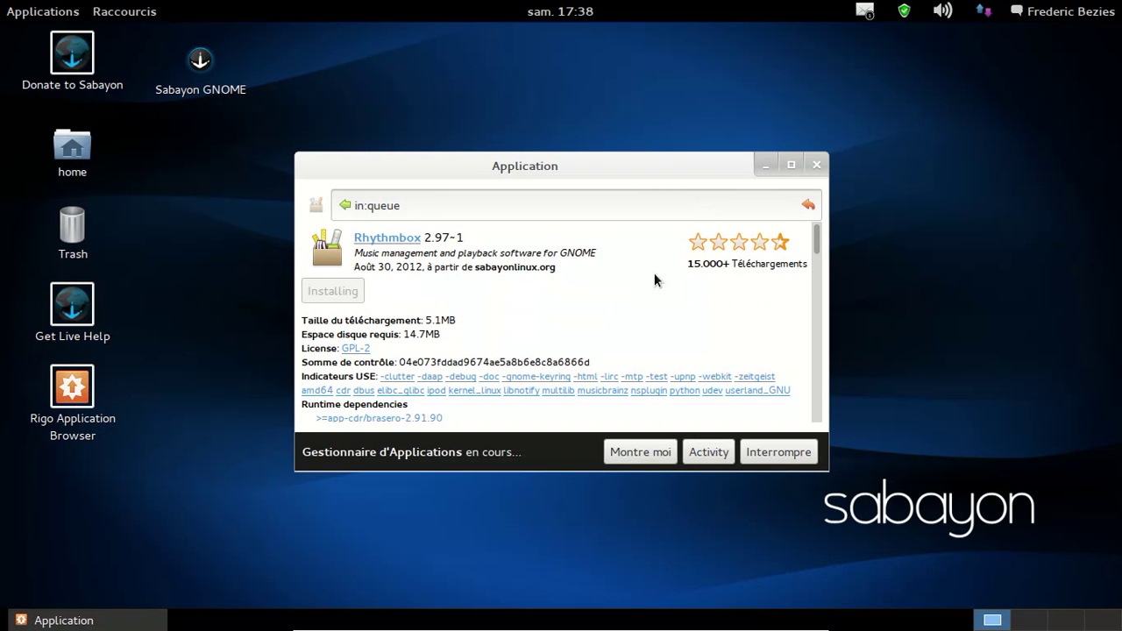
pyautogui.scroll(-4, 654, 272)
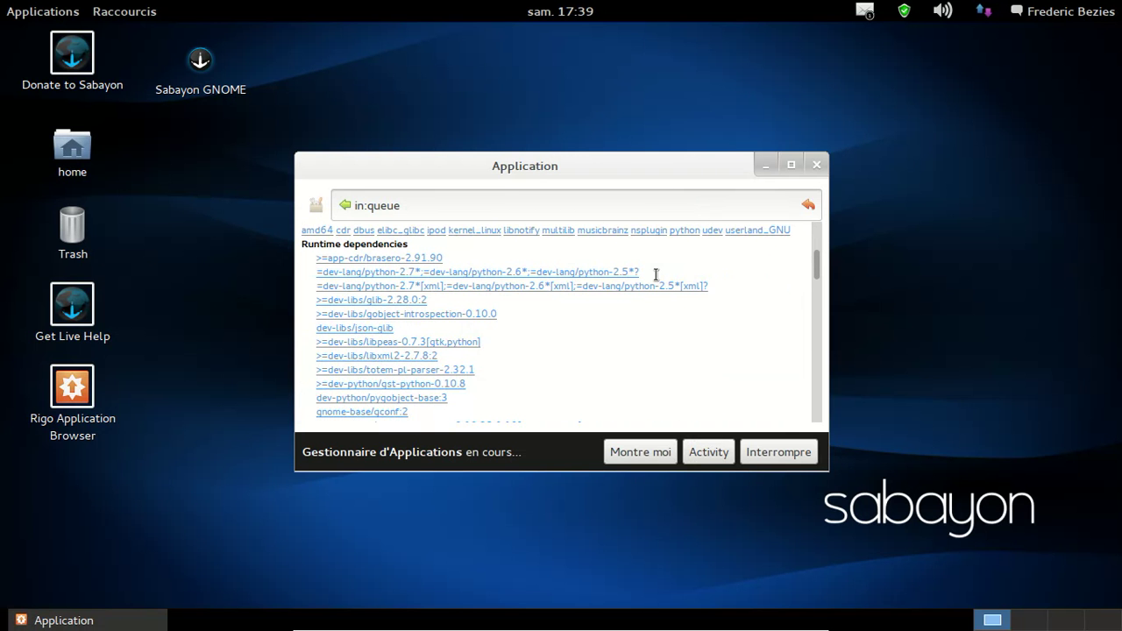
pyautogui.scroll(4, 654, 273)
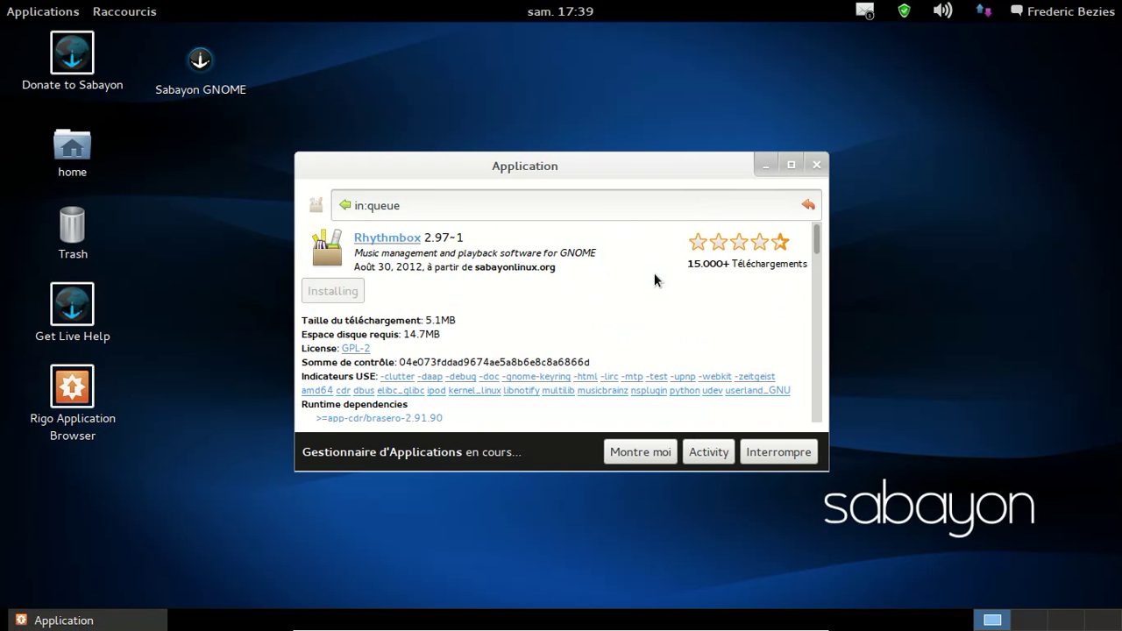
pyautogui.click(345, 207)
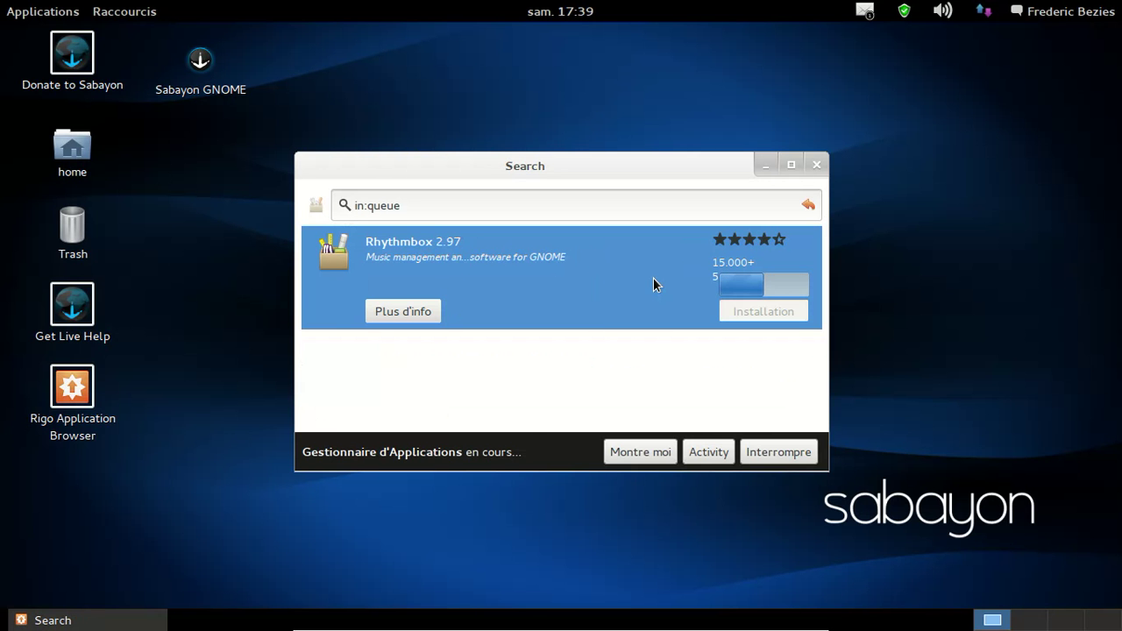
pyautogui.click(662, 452)
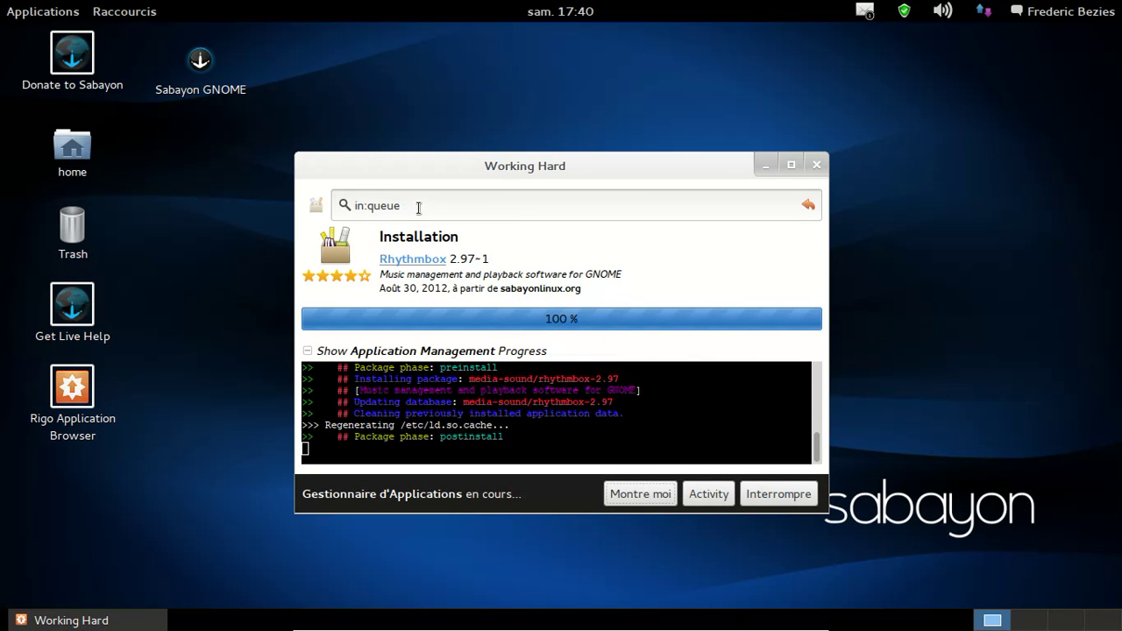
# Search for exaile and remove Exaile 0.3.2.1, dismissing the completion notice, showing the queue and confirming the application action
pyautogui.moveTo(418, 208); pyautogui.dragTo(357, 206)
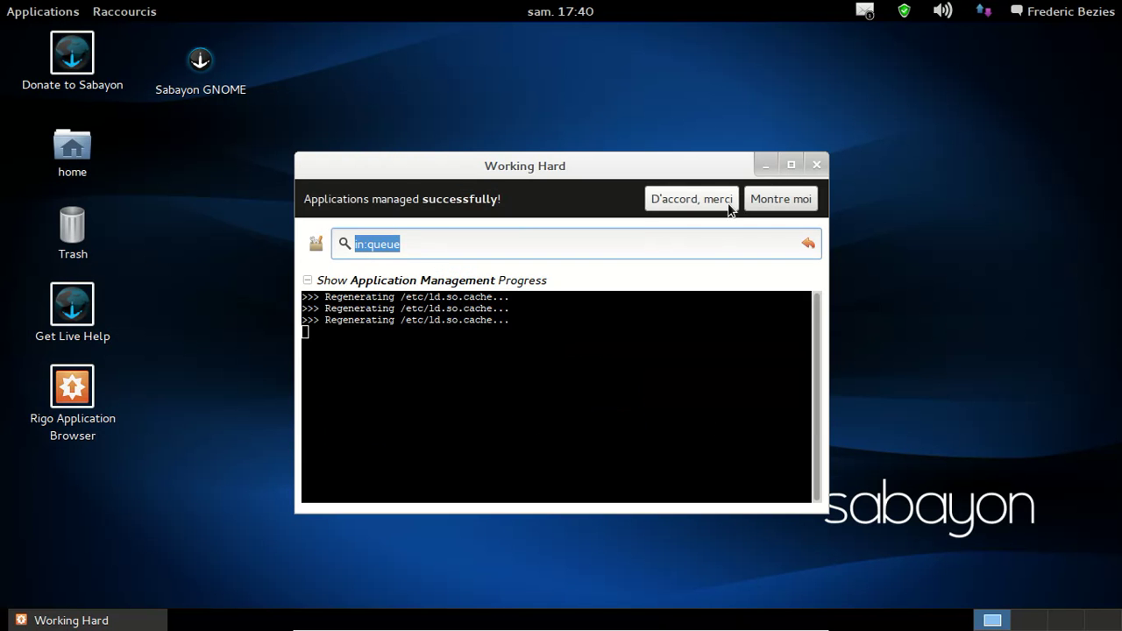
pyautogui.write('exaile')
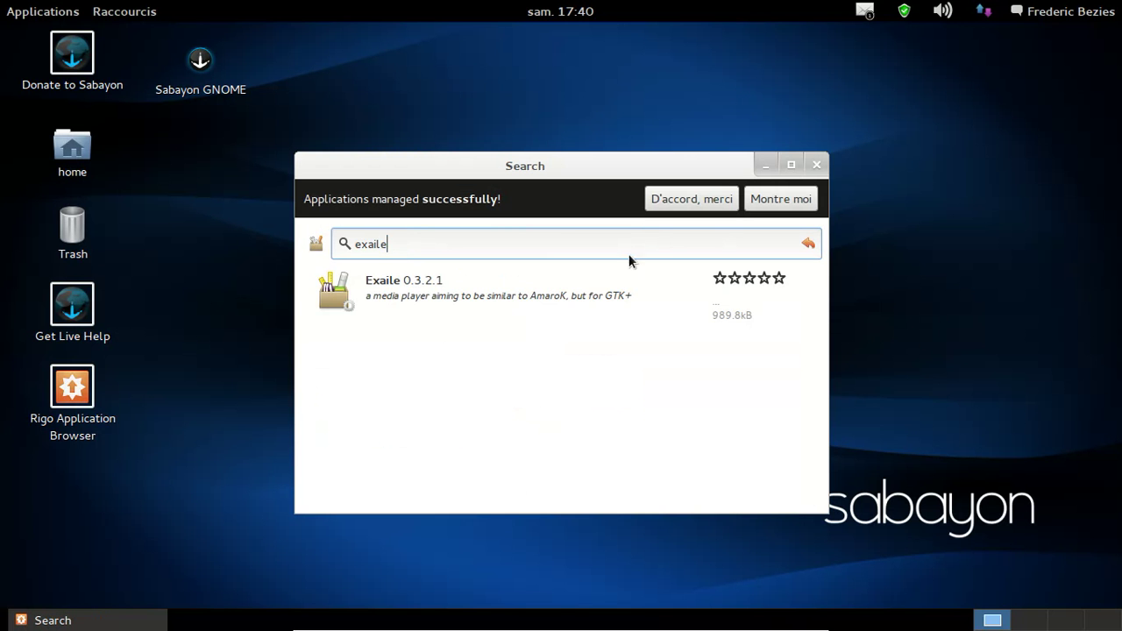
pyautogui.click(610, 279)
pyautogui.click(775, 354)
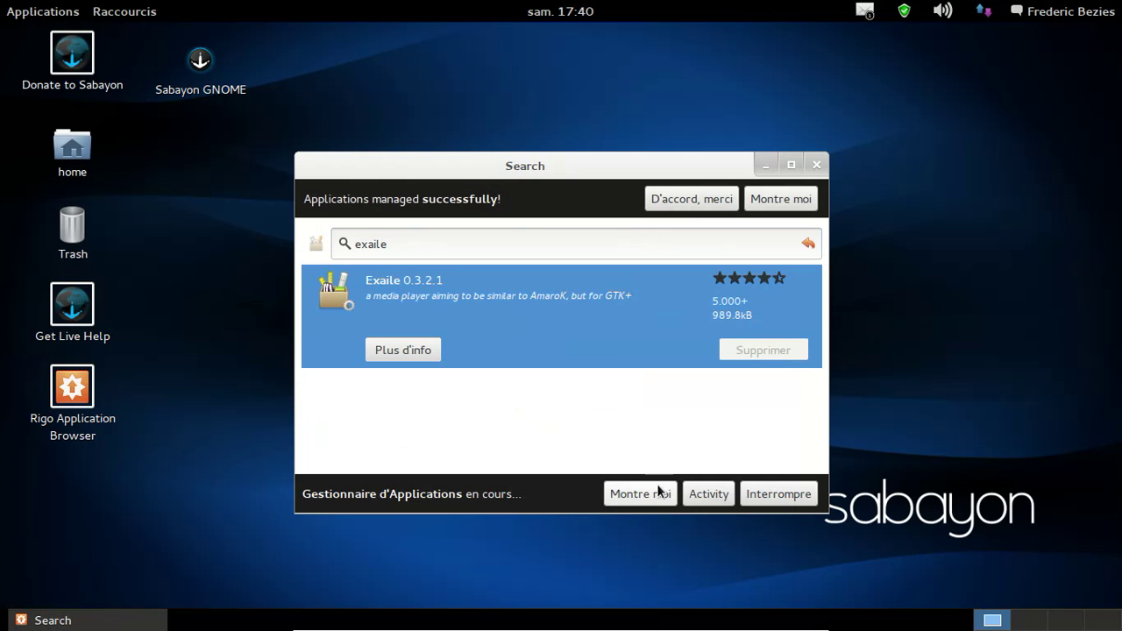
pyautogui.click(692, 199)
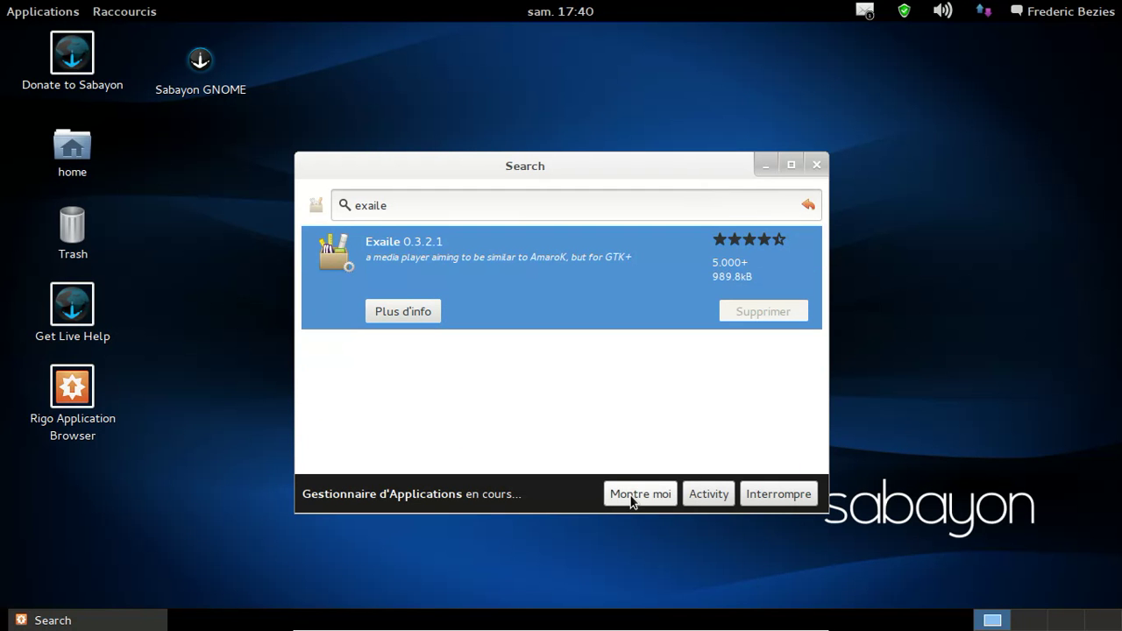
pyautogui.click(702, 496)
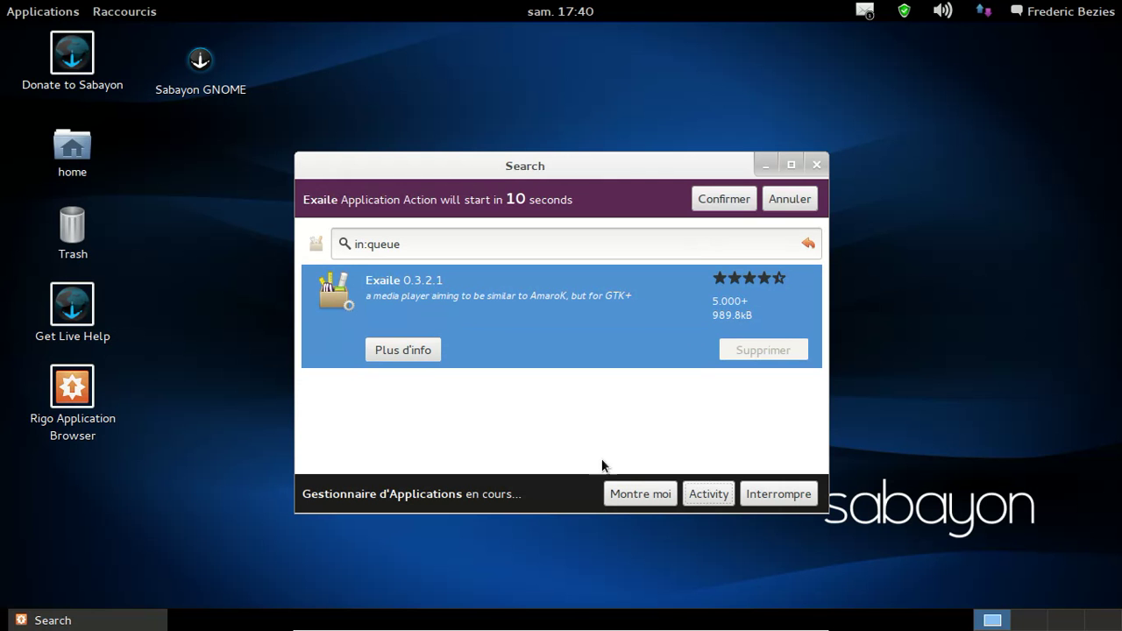
pyautogui.click(740, 202)
# Check the Son et vidéo category for the Exaile and Rhythmbox entries, and dismiss Rigo's completion notice
pyautogui.click(68, 14)
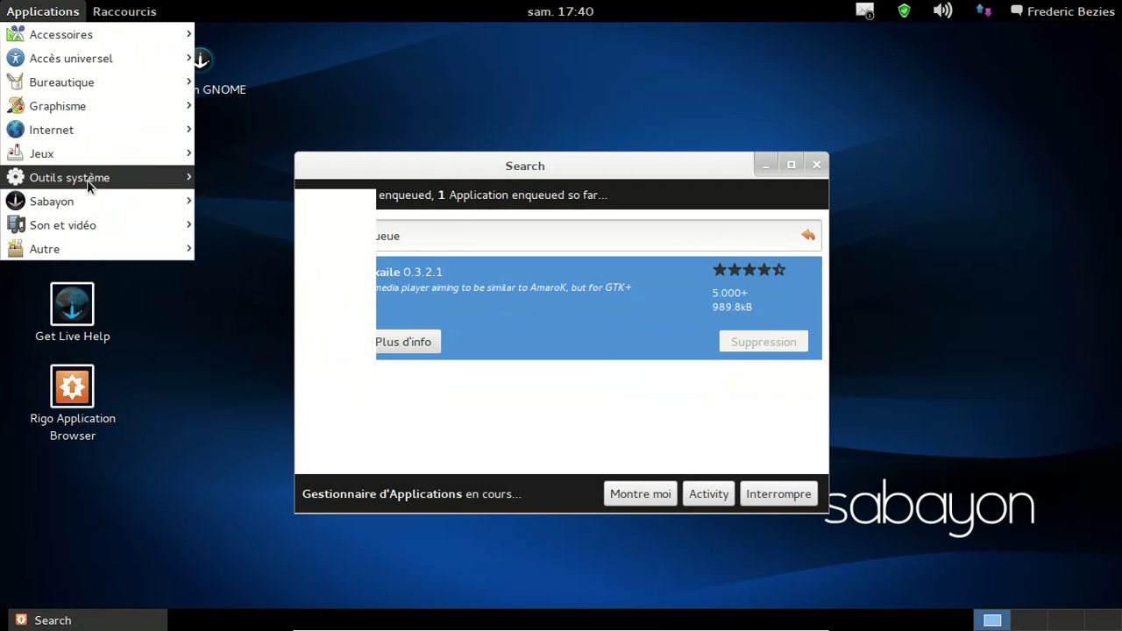
pyautogui.moveTo(92, 226)
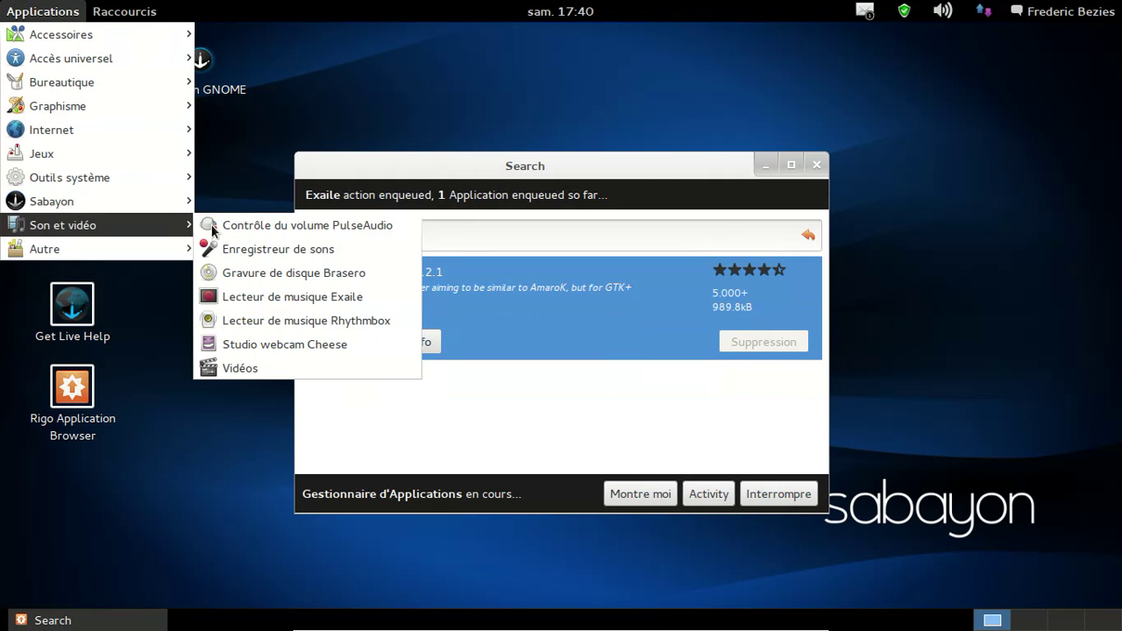
pyautogui.click(263, 319)
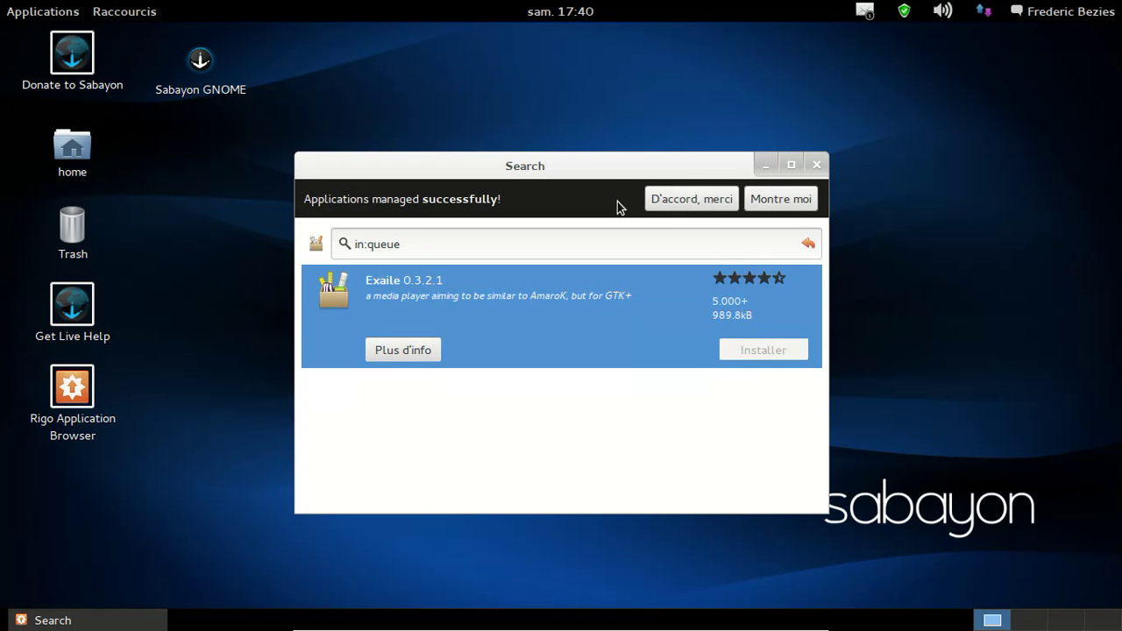
pyautogui.click(671, 201)
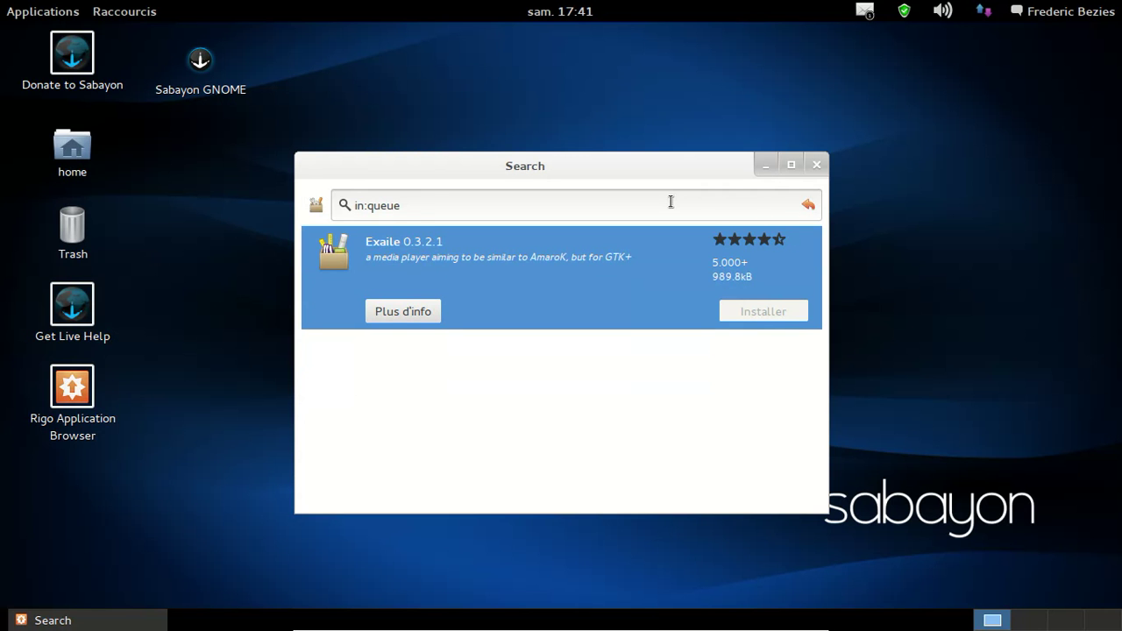
# Launch Lecteur de musique Rhythmbox from the Son et vidéo category
pyautogui.click(54, 11)
pyautogui.moveTo(81, 180)
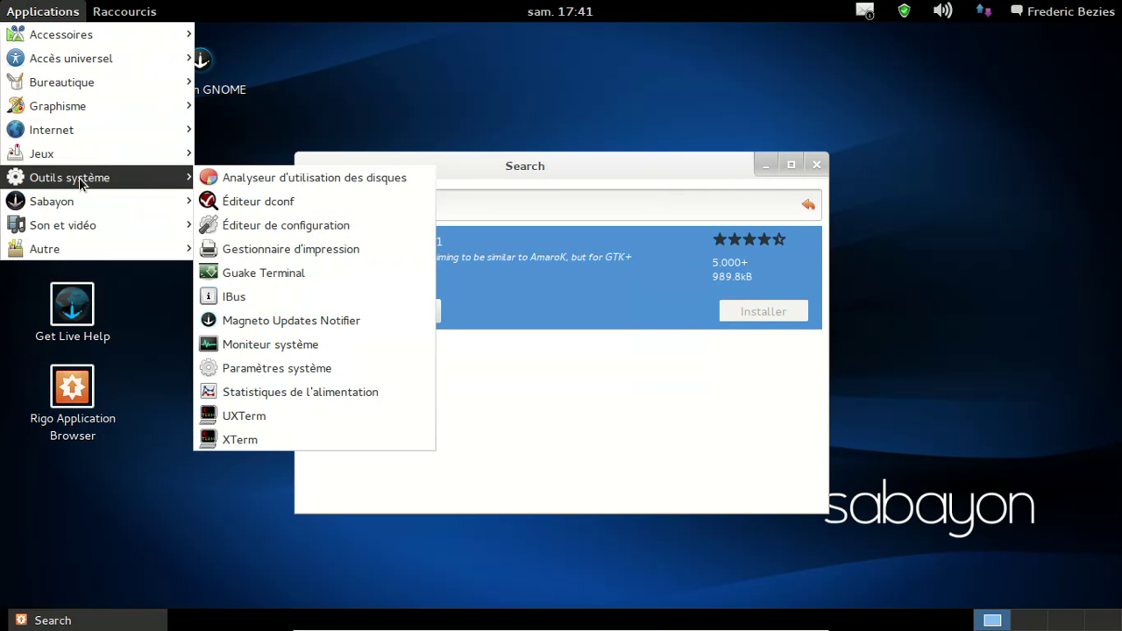
pyautogui.moveTo(81, 230)
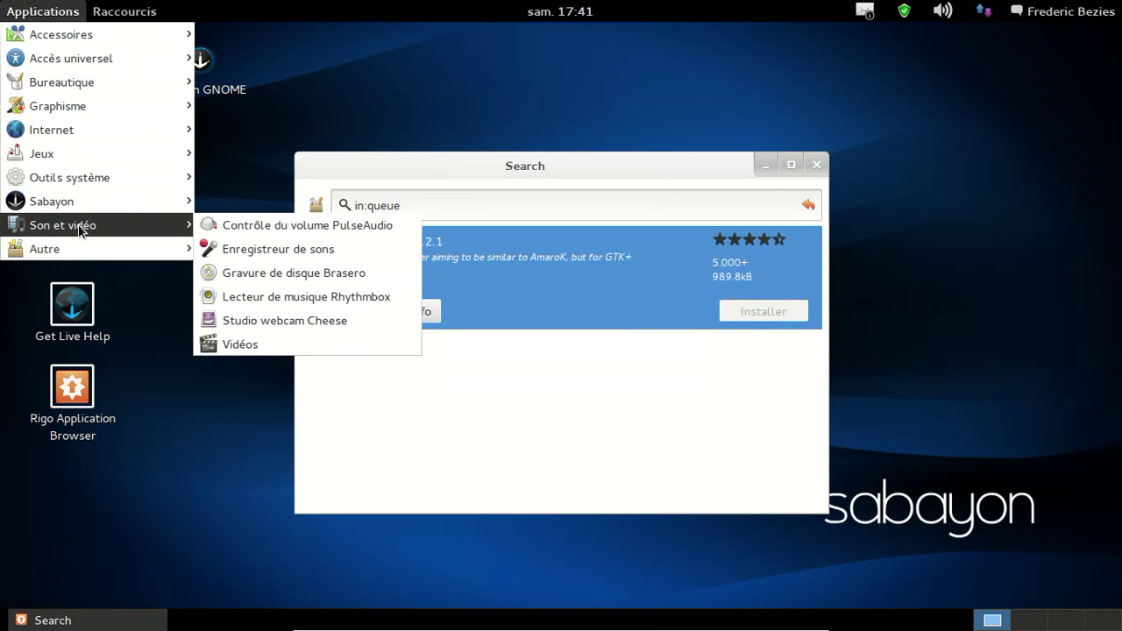
pyautogui.click(251, 299)
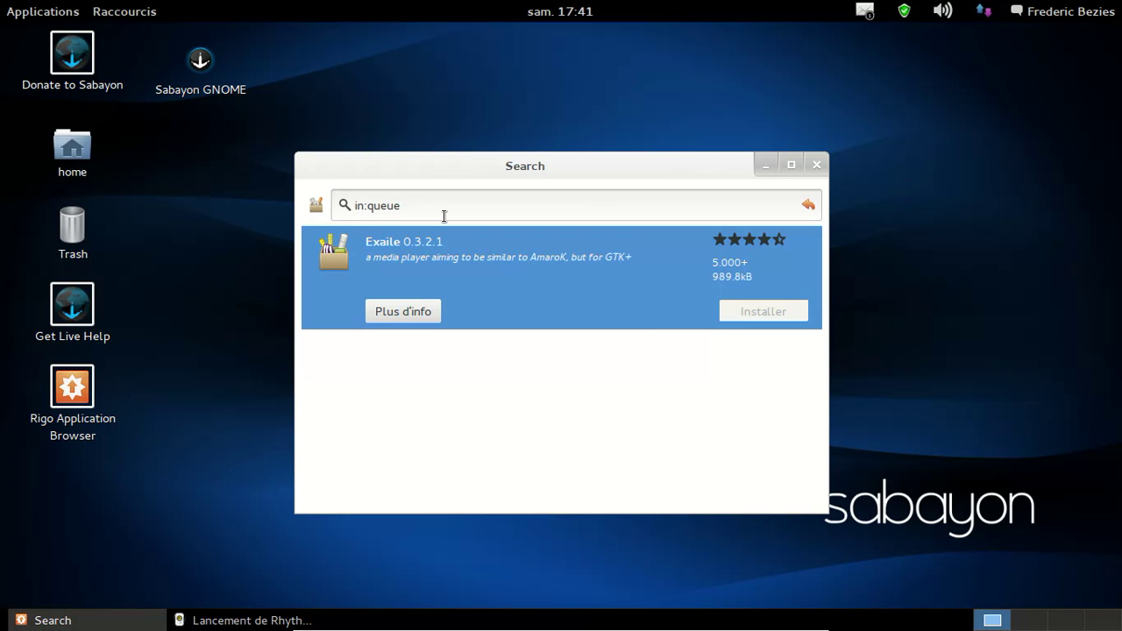
# View Rhythmbox's About information and close the music player
pyautogui.moveTo(430, 209); pyautogui.dragTo(334, 207)
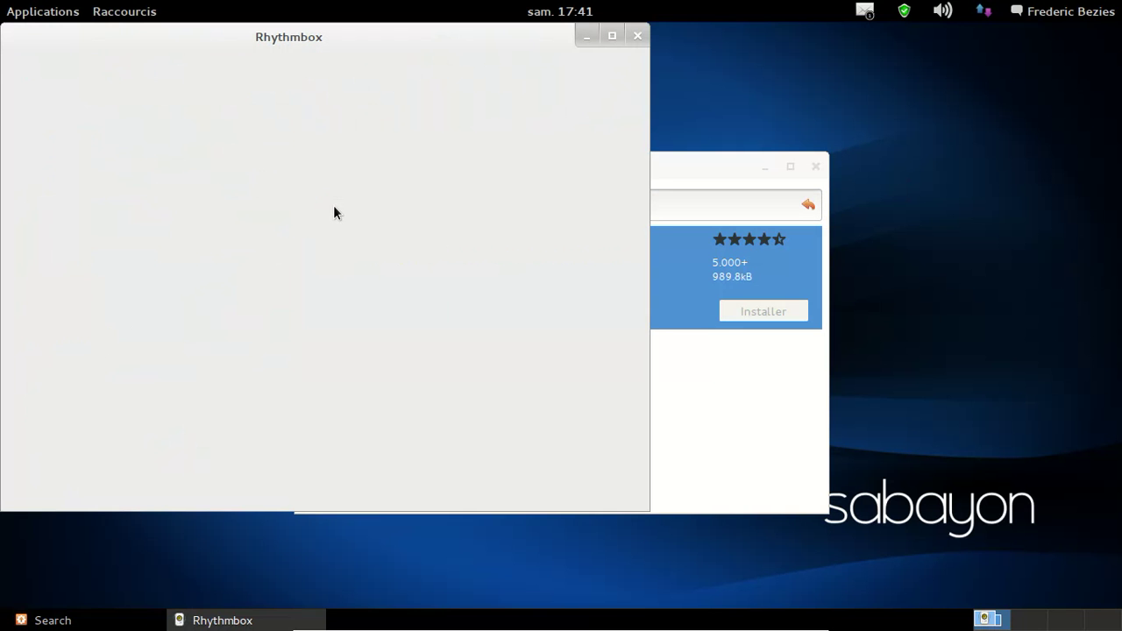
pyautogui.write('vlc')
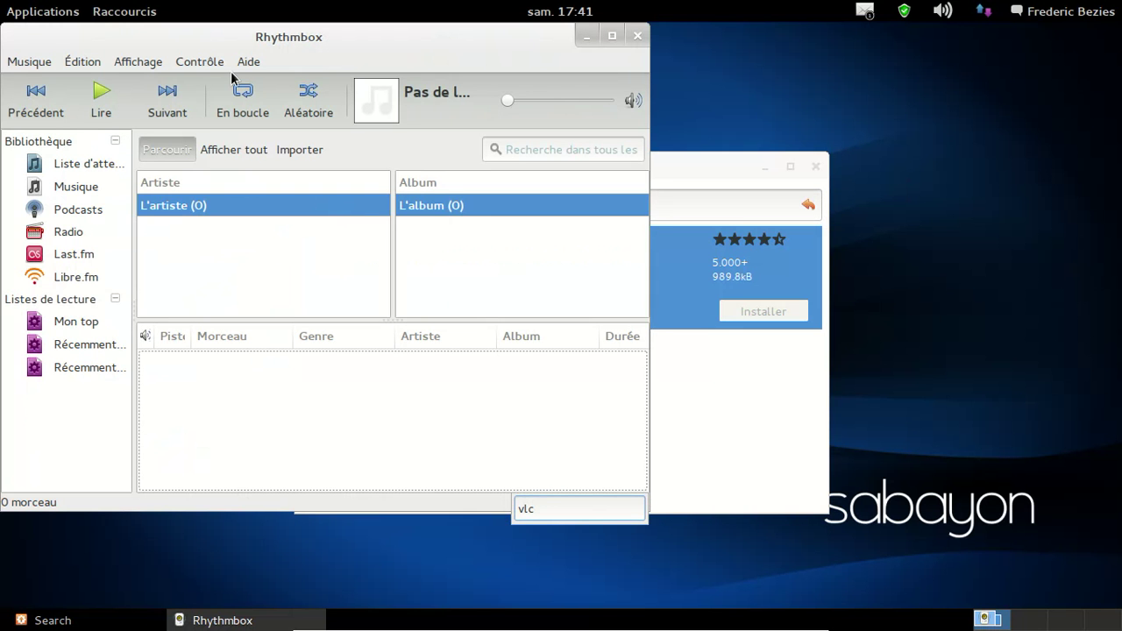
pyautogui.click(248, 61)
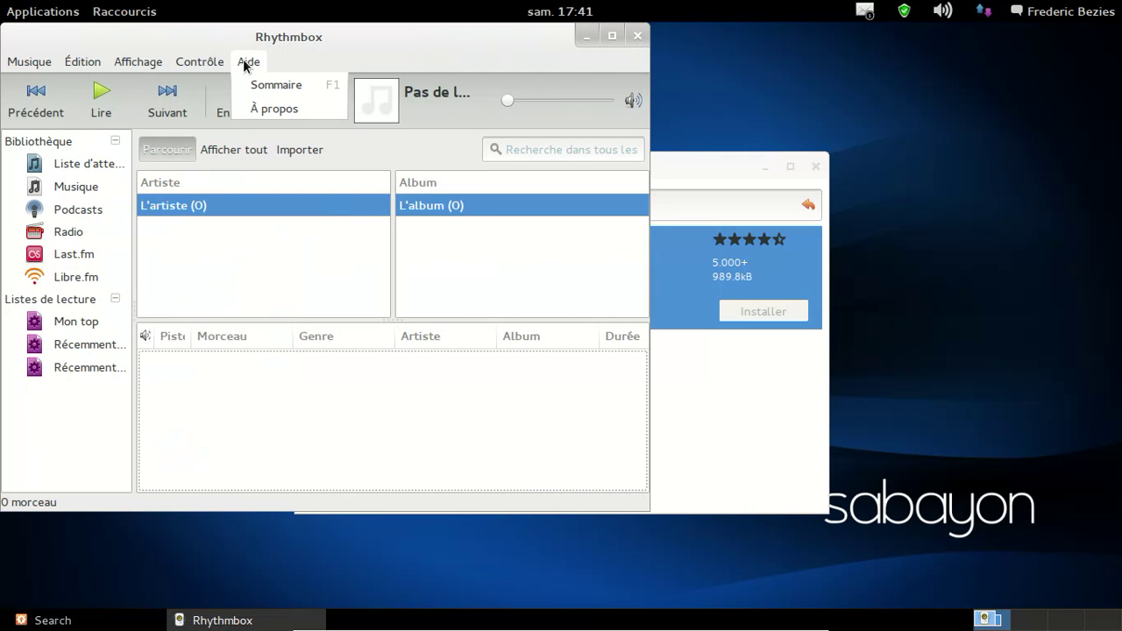
pyautogui.click(252, 108)
pyautogui.click(451, 396)
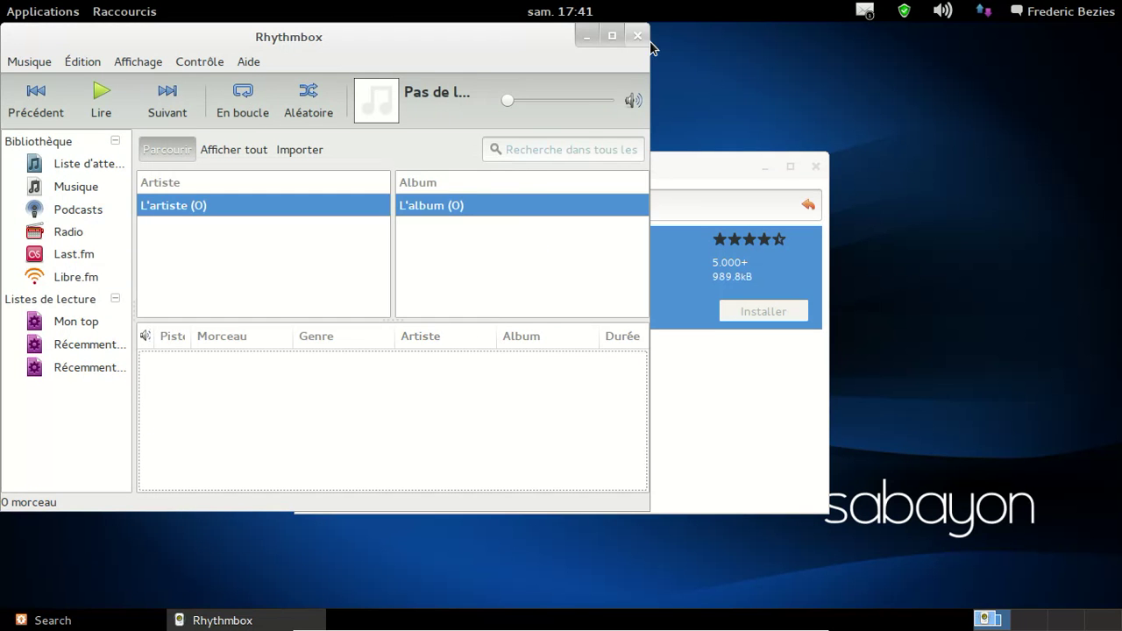
pyautogui.click(636, 37)
# Search Rigo for vlc and install Vlc 2.0.5, accepting the required dependencies and confirming the action, and show the installation progress
pyautogui.write('vlc')
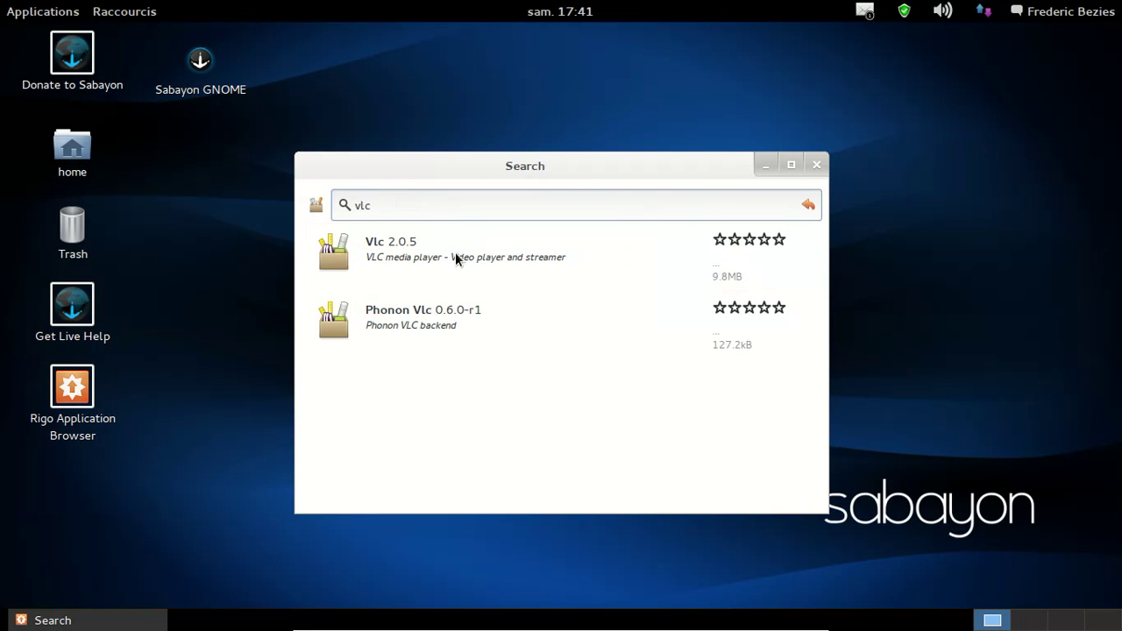
pyautogui.click(455, 251)
pyautogui.click(747, 312)
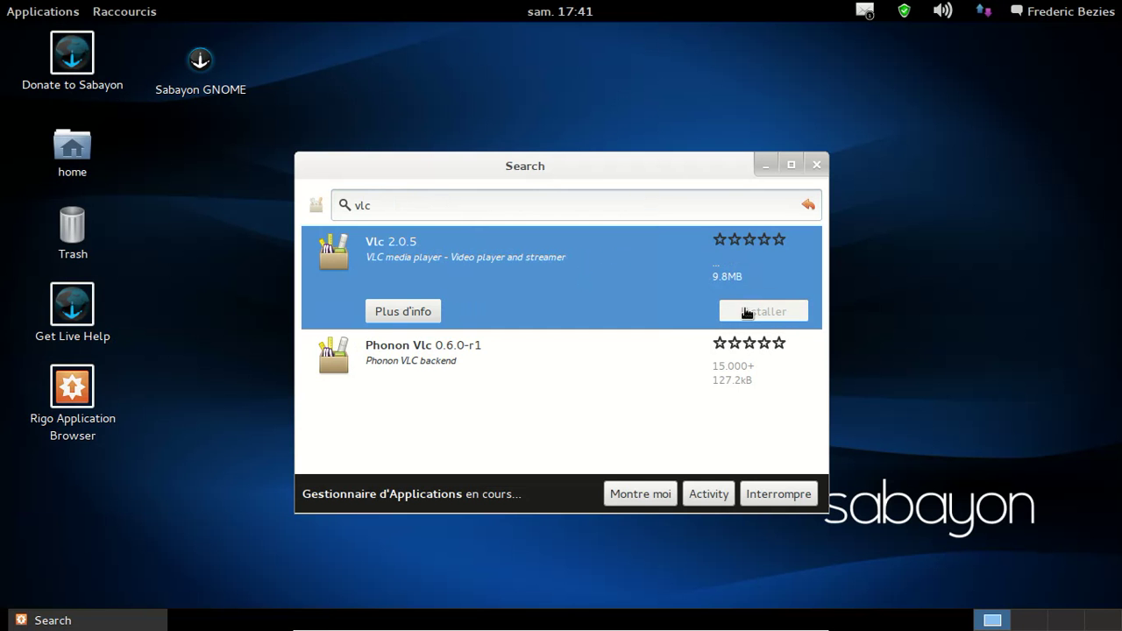
pyautogui.click(699, 492)
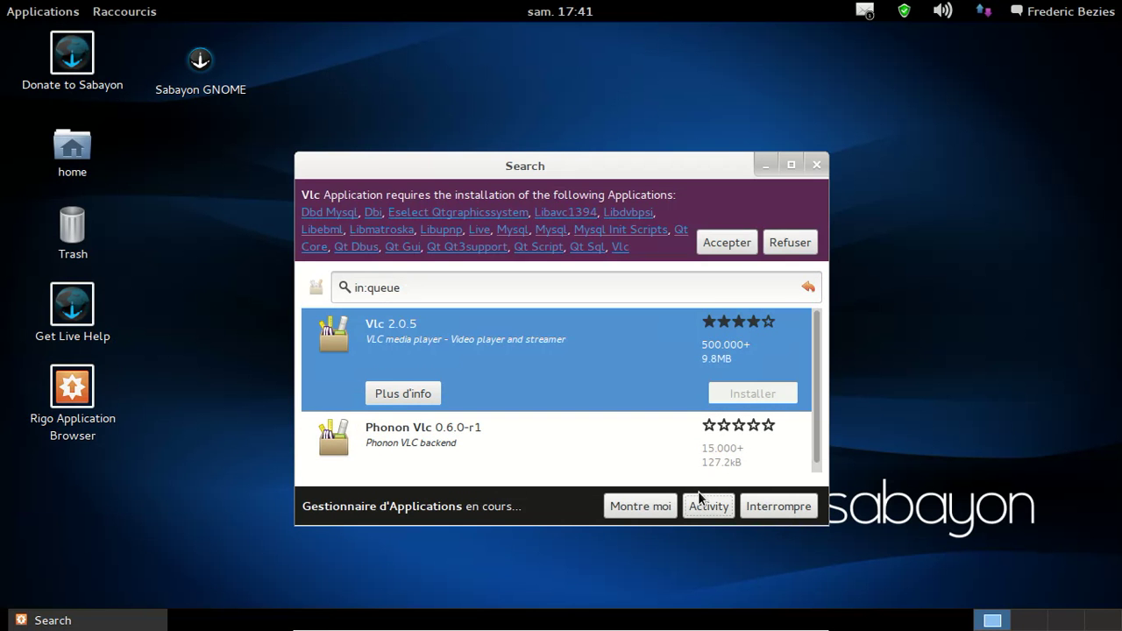
pyautogui.click(717, 245)
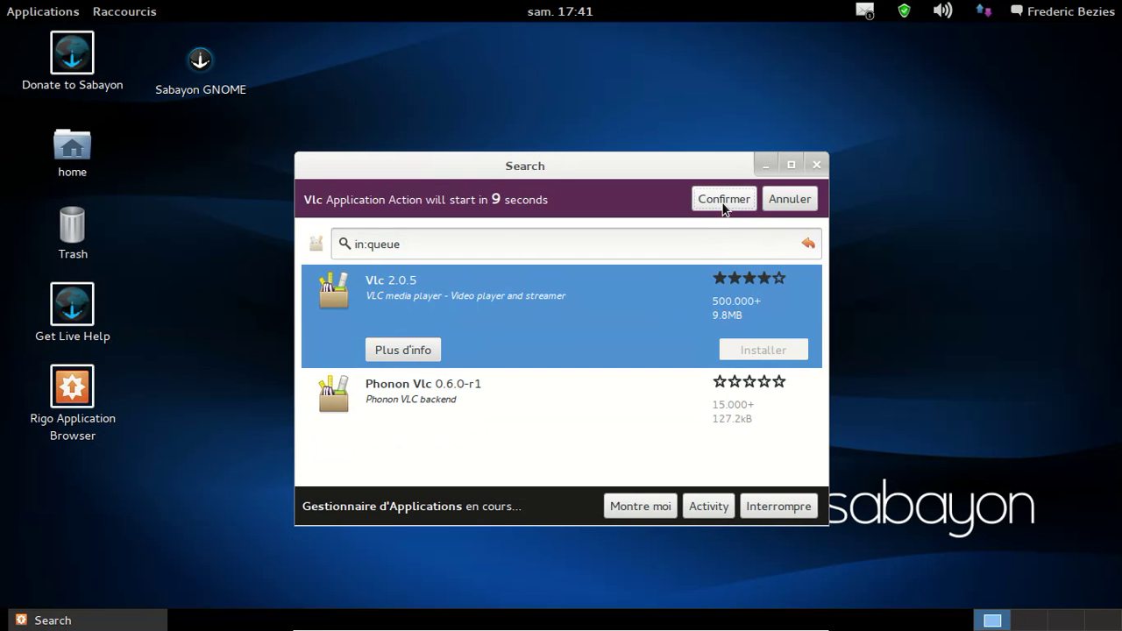
pyautogui.click(724, 199)
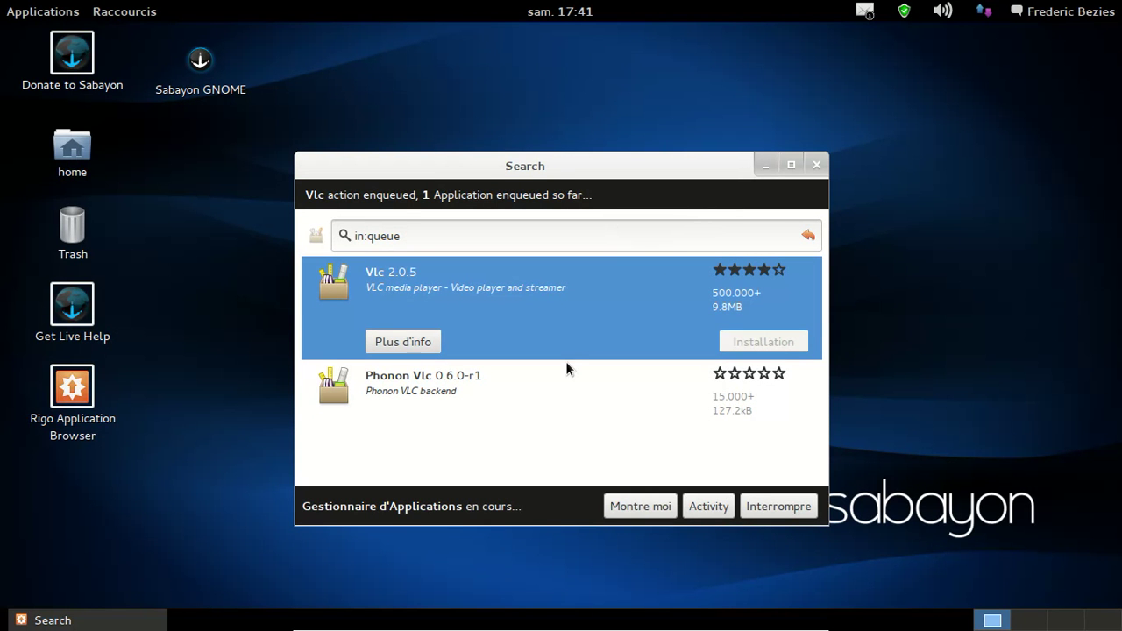
pyautogui.click(656, 505)
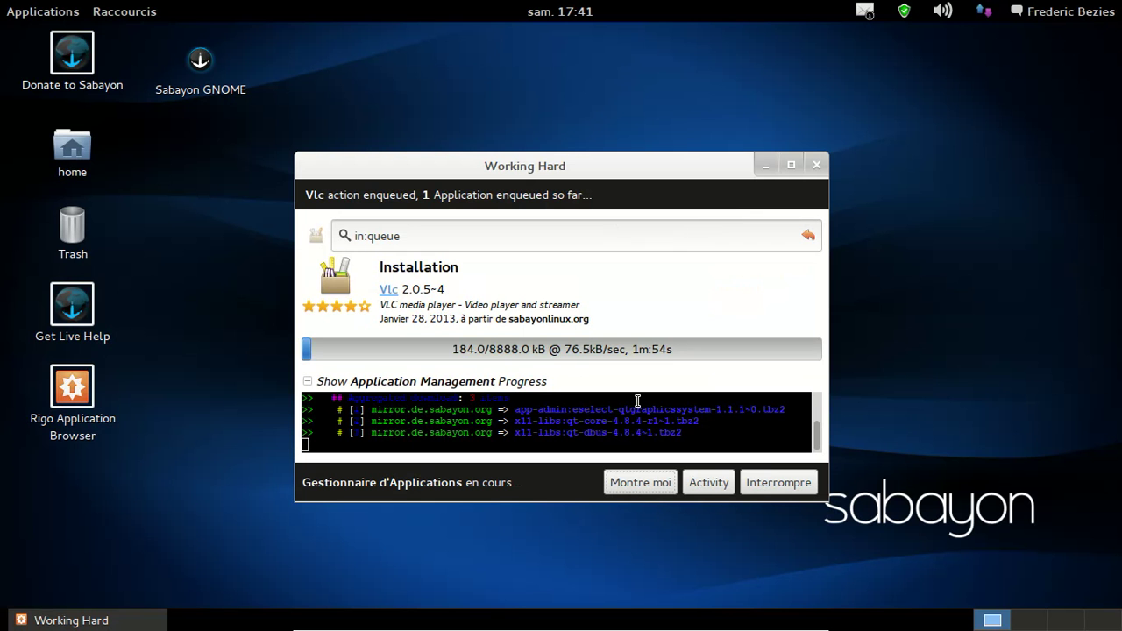
# Open a Terminal from the Accessoires category and try to start GNOME Shell with gnome-shell --replace &
pyautogui.click(67, 13)
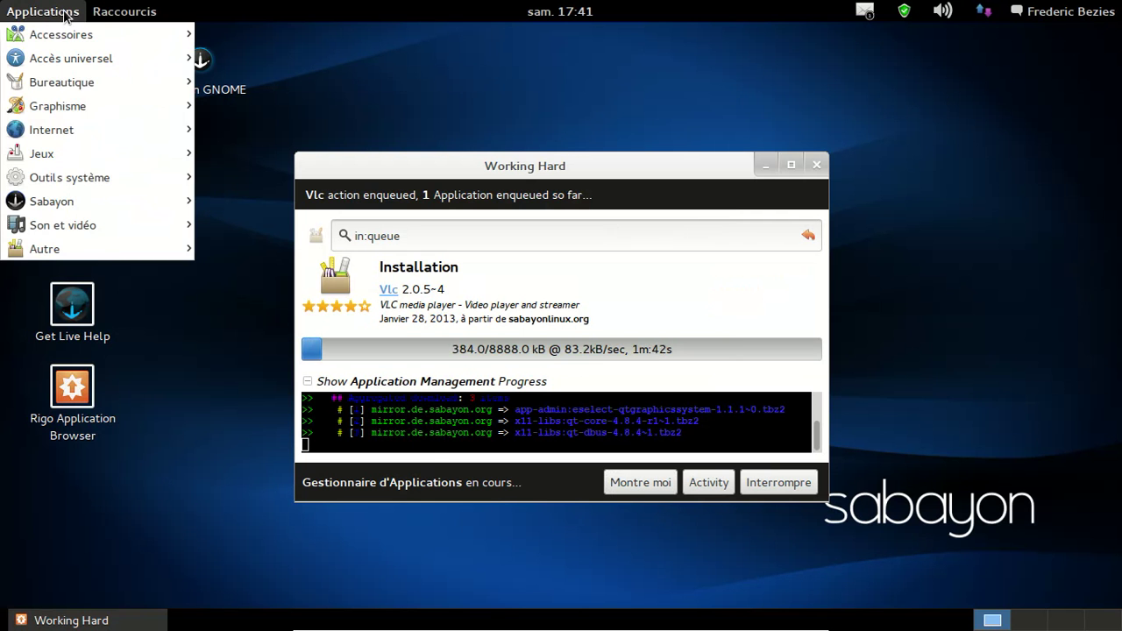
pyautogui.moveTo(84, 187)
pyautogui.moveTo(167, 34)
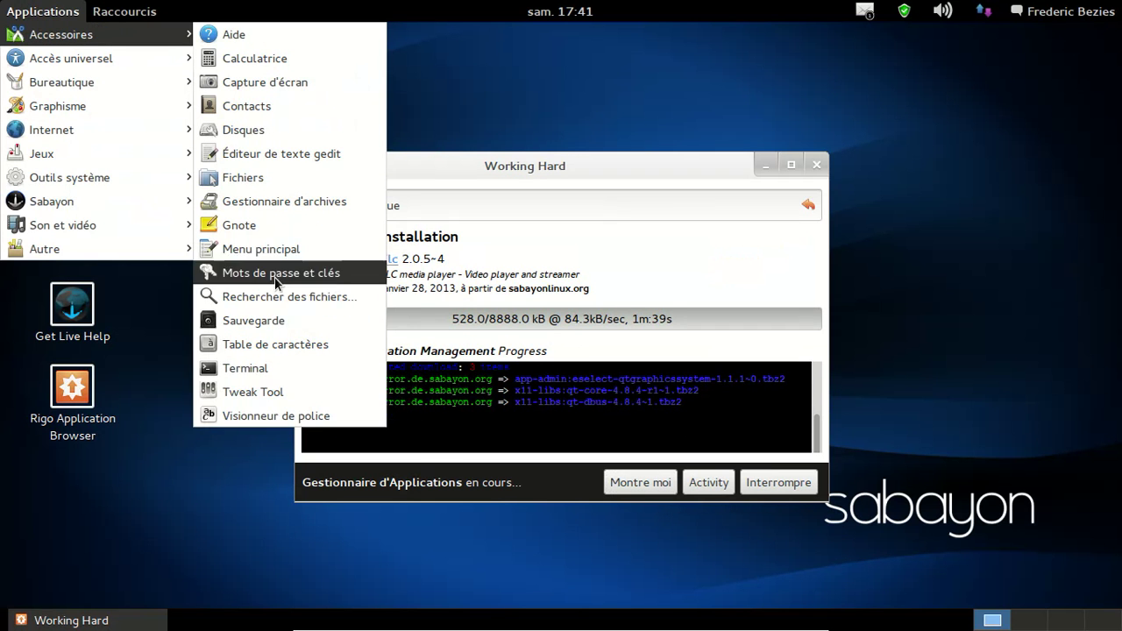
pyautogui.click(287, 369)
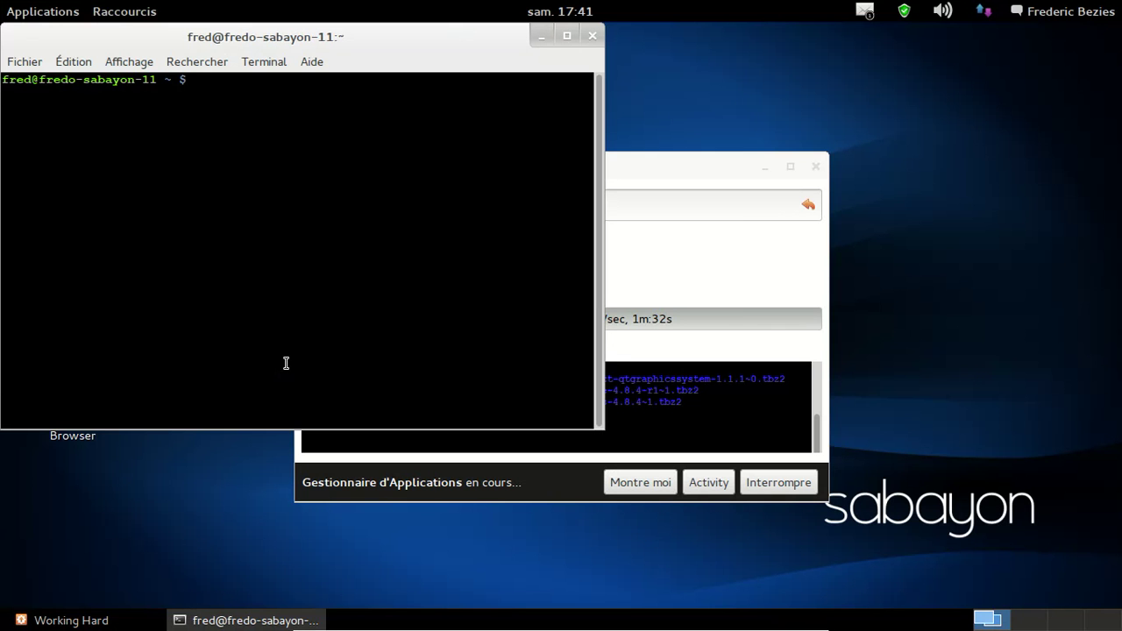
pyautogui.write('gnome-')
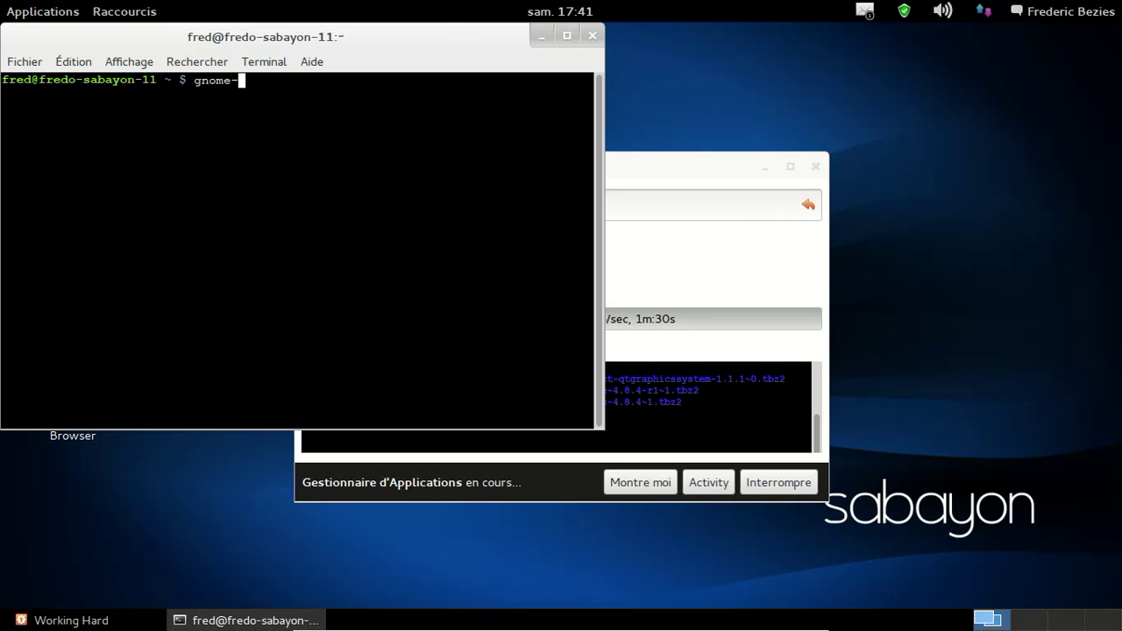
pyautogui.write('shell --replace &')
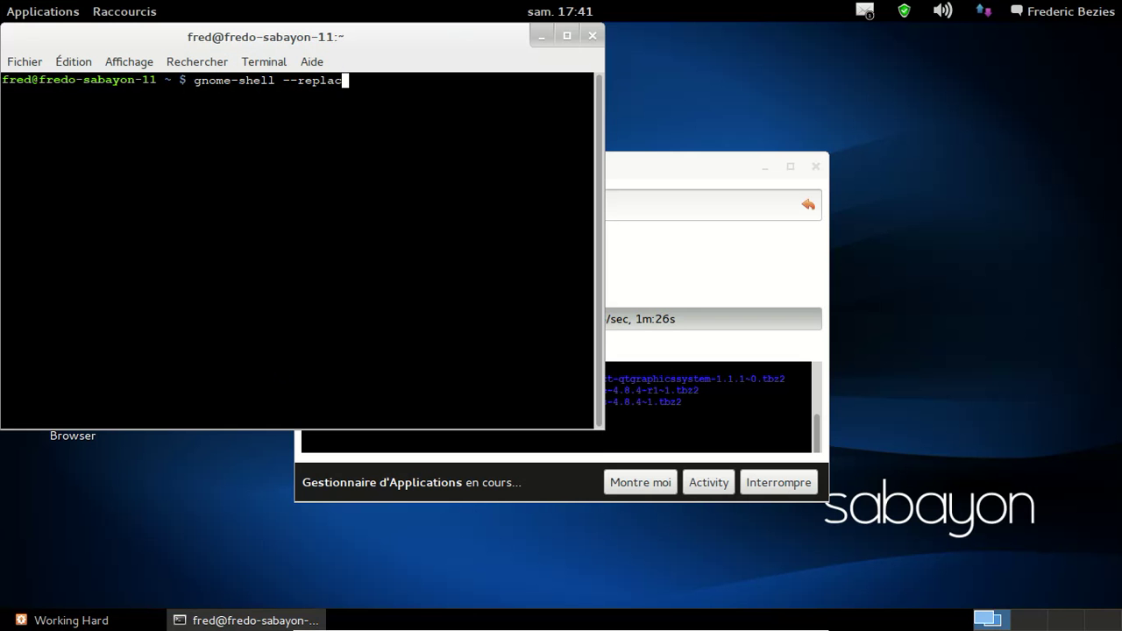
pyautogui.press('Return')
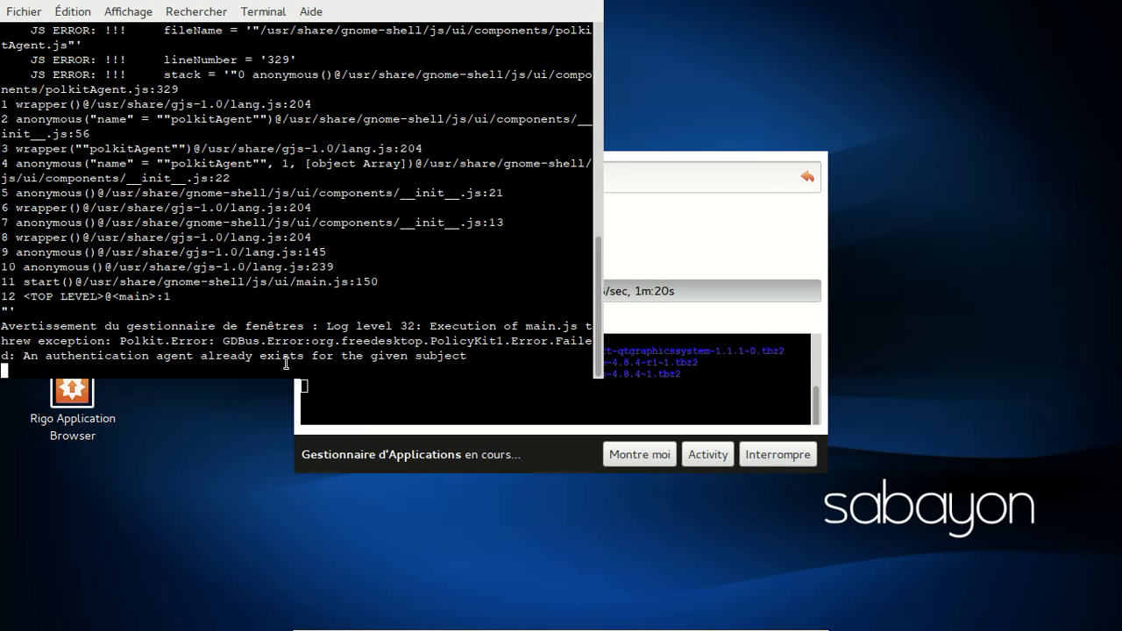
# Move the terminal window away from the screen's corner so the desktop icons are uncovered, and return to the command prompt
pyautogui.moveTo(350, 19); pyautogui.dragTo(1, 8)
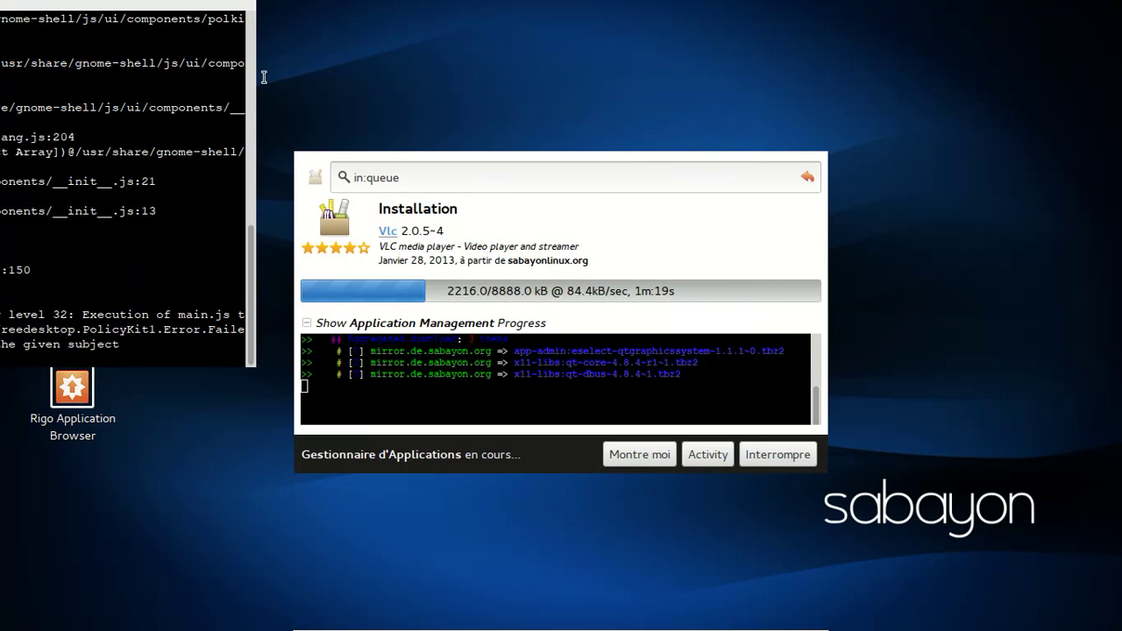
pyautogui.moveTo(155, 7); pyautogui.dragTo(709, 76)
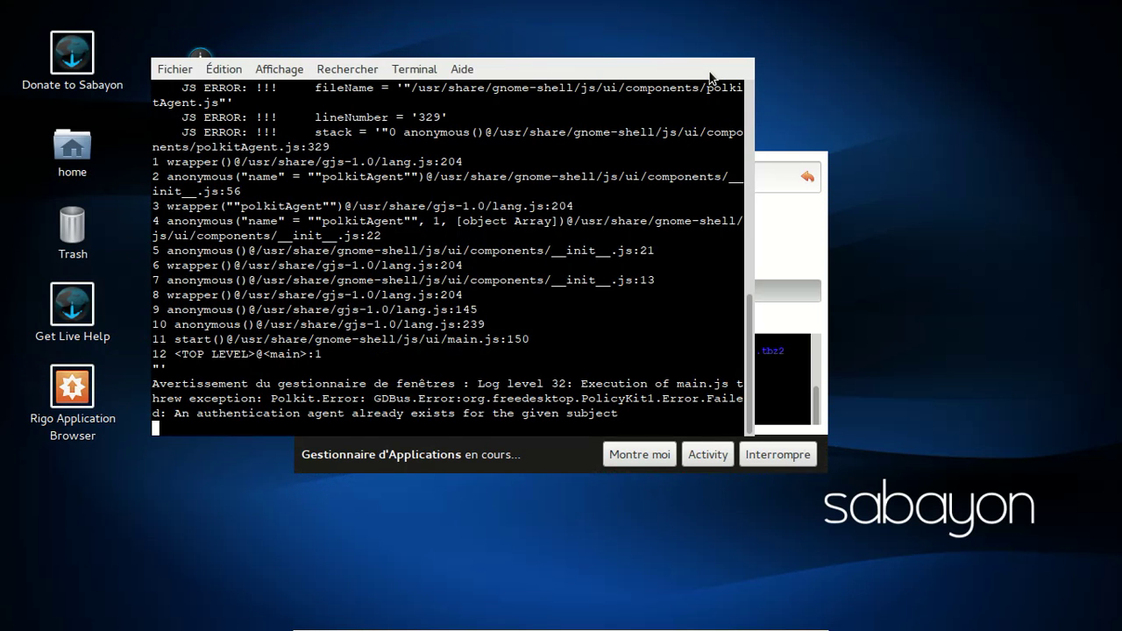
pyautogui.press('Return')
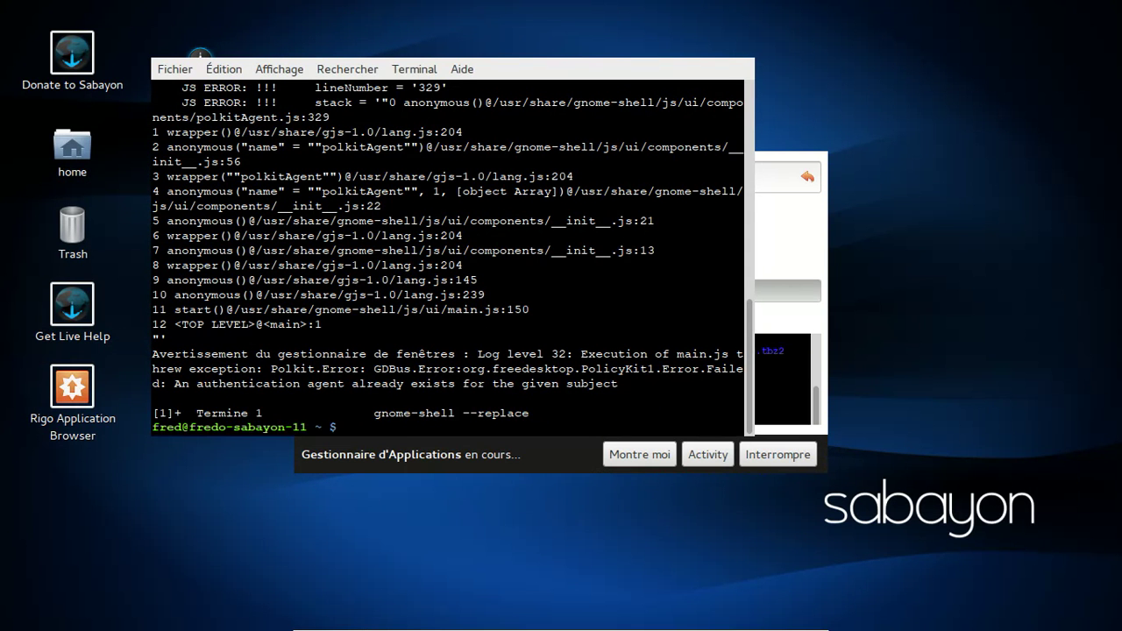
# Launch gedit in the background from the terminal and write "Pourquoi Gnome-Shell refuse-t-il de se lancer ?" in the new document
pyautogui.write('gedit &')
pyautogui.press('Return')
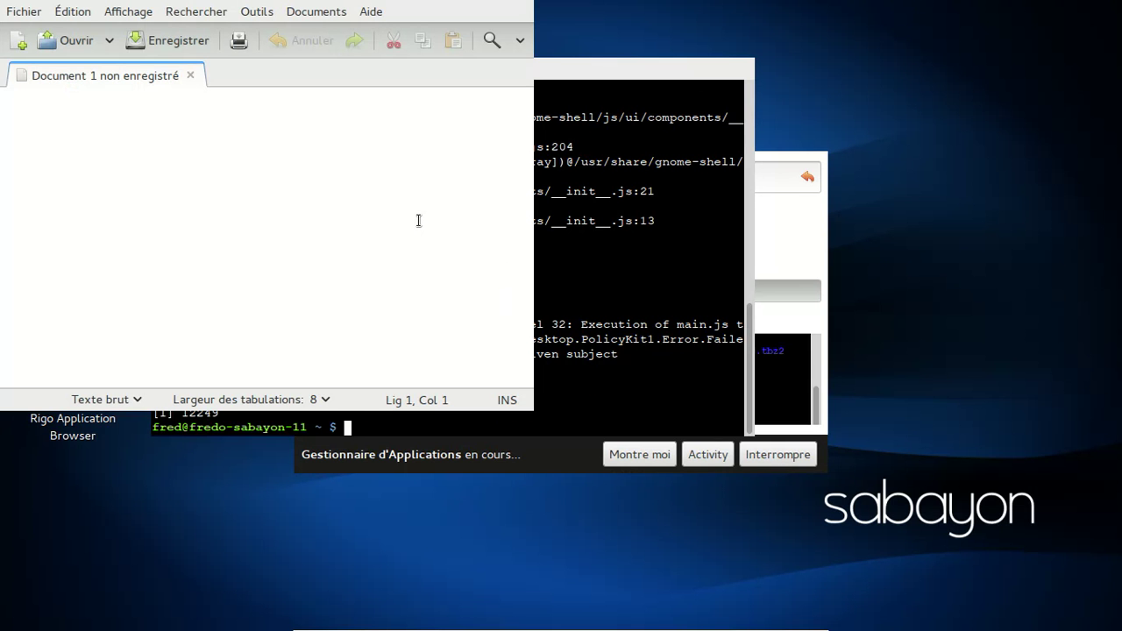
pyautogui.write('Pourquoi Gn')
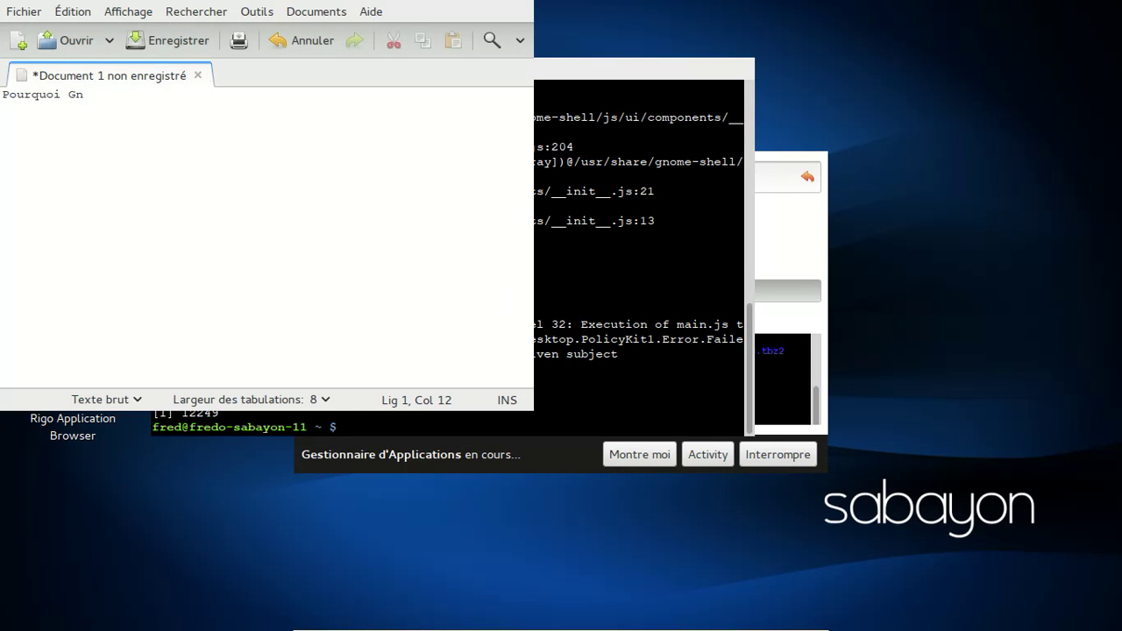
pyautogui.write('ome-Shell refuse-t-il de se lancer ?')
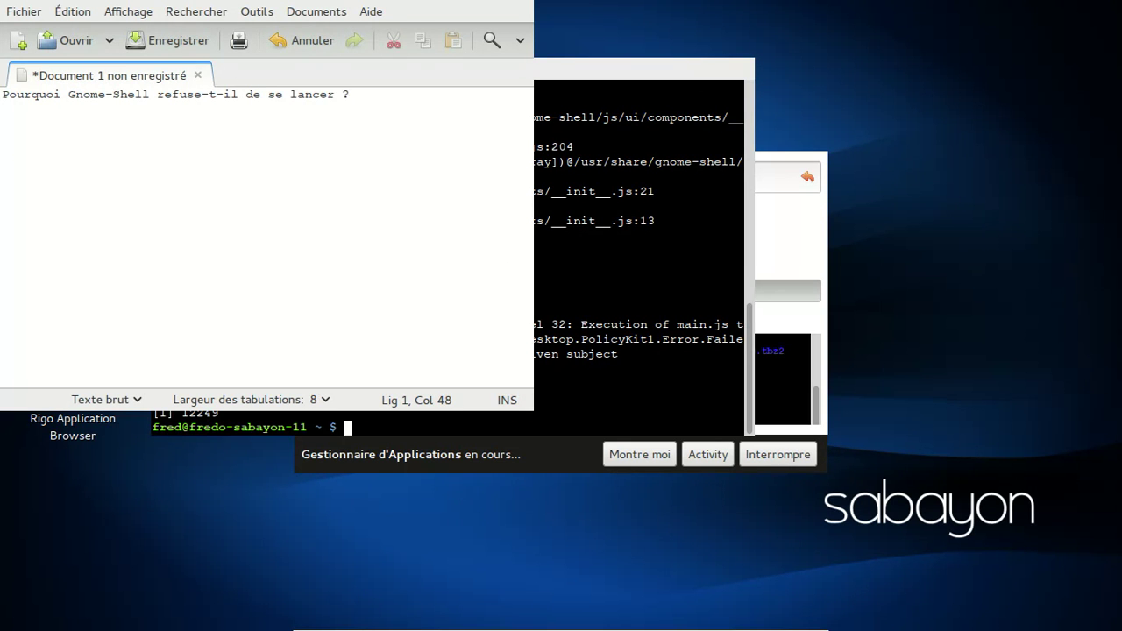
pyautogui.press('Return')
# Select the question's text in the document and open gedit's Préférences
pyautogui.moveTo(359, 95); pyautogui.dragTo(4, 79)
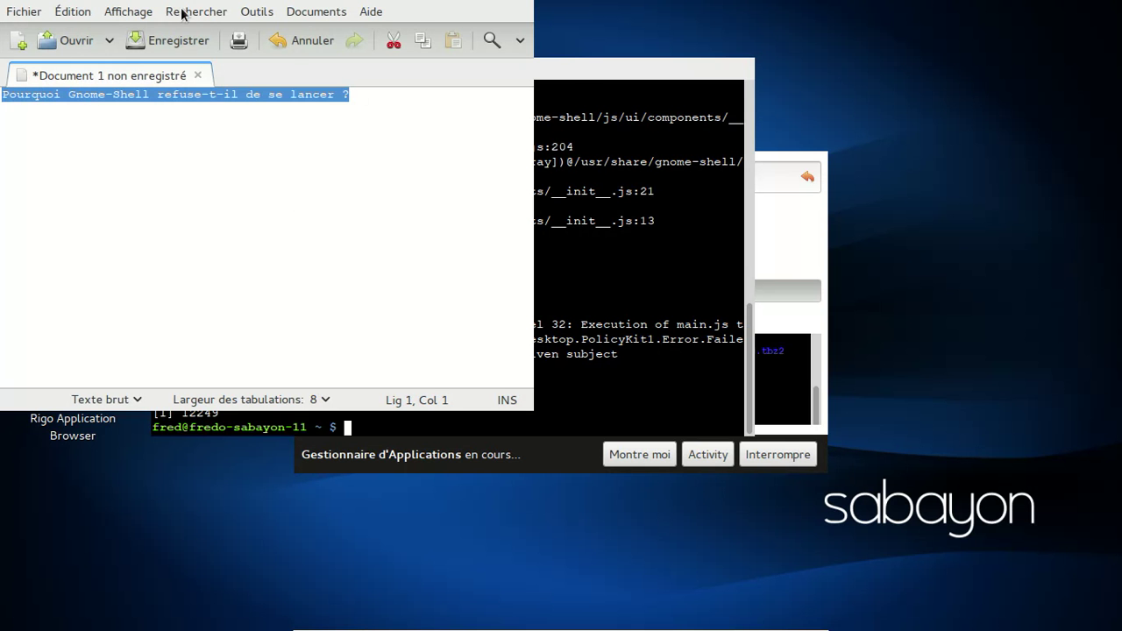
pyautogui.click(254, 14)
pyautogui.moveTo(145, 14)
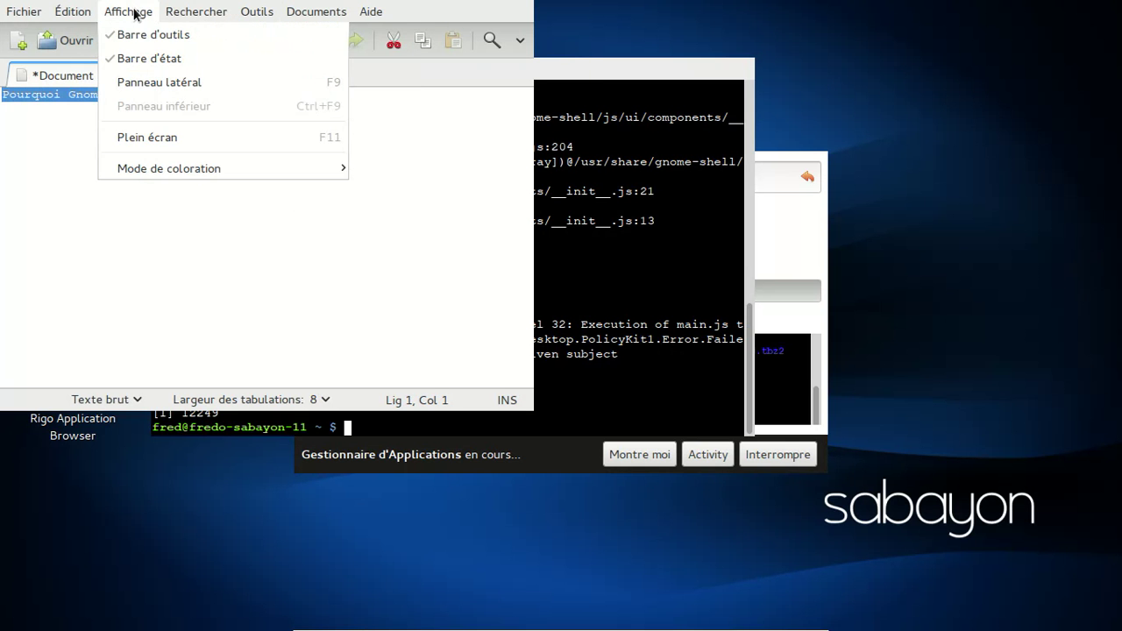
pyautogui.click(68, 7)
pyautogui.click(520, 44)
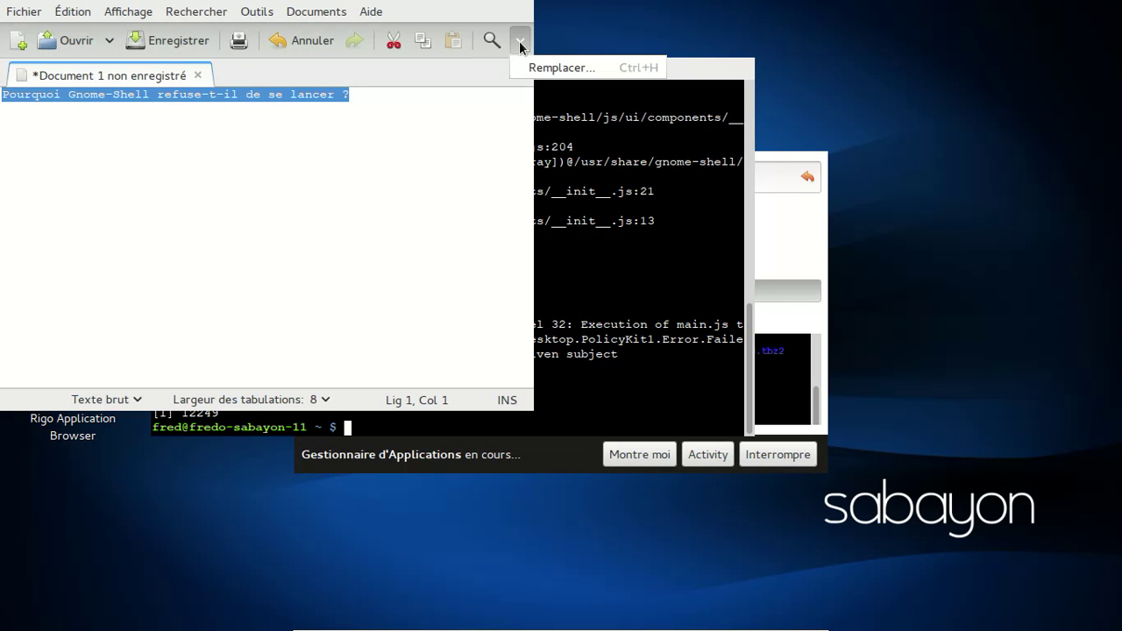
pyautogui.press('Escape')
pyautogui.click(259, 12)
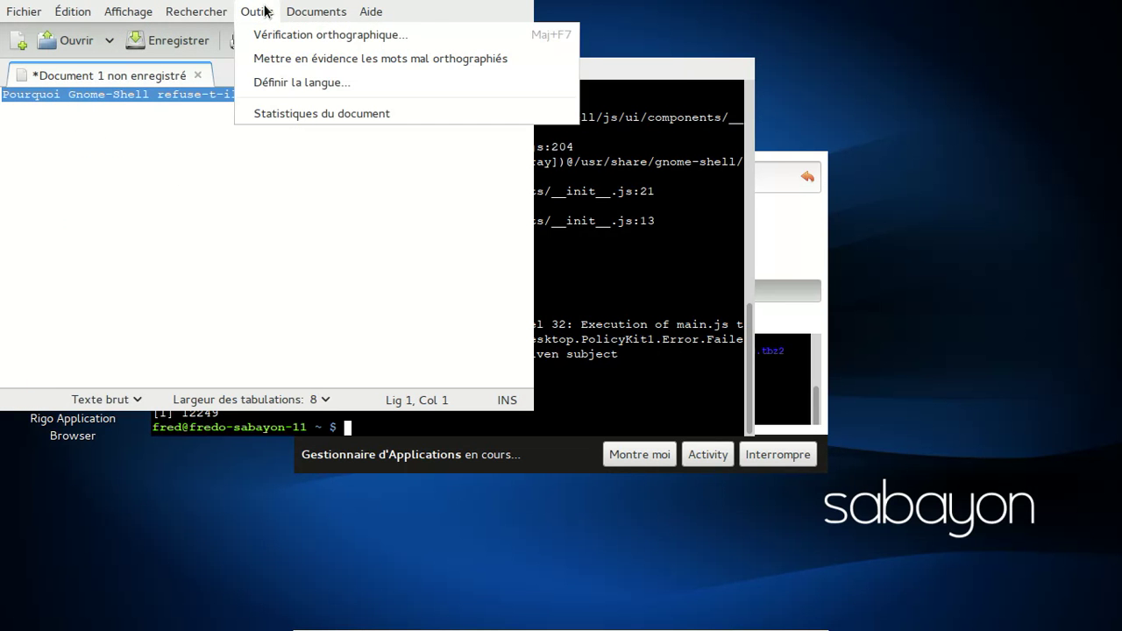
pyautogui.moveTo(83, 15)
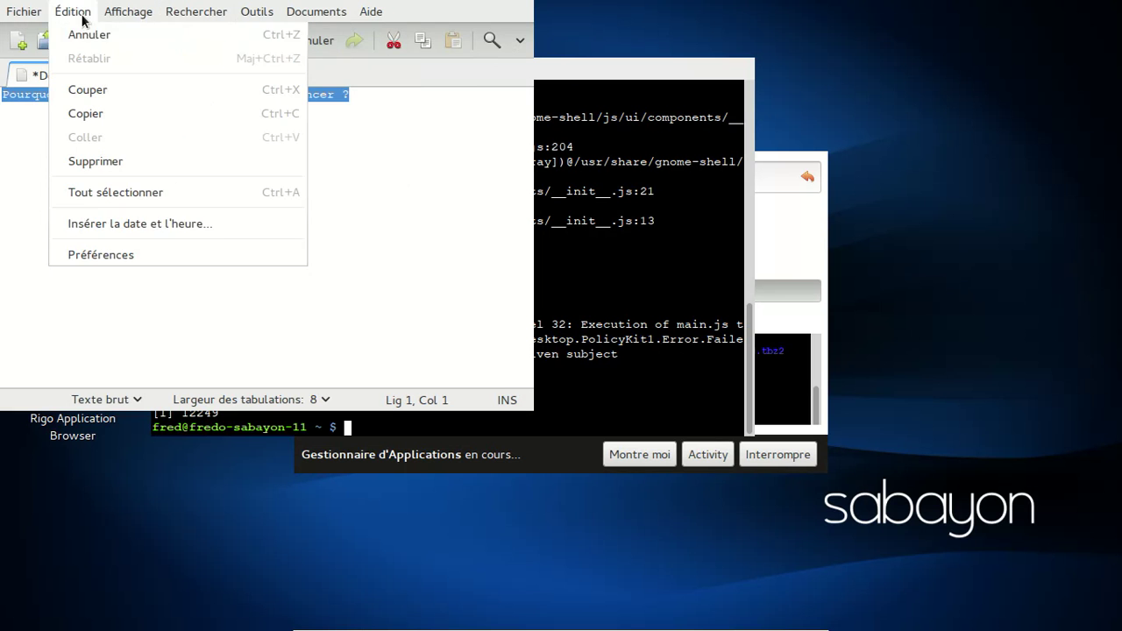
pyautogui.click(106, 254)
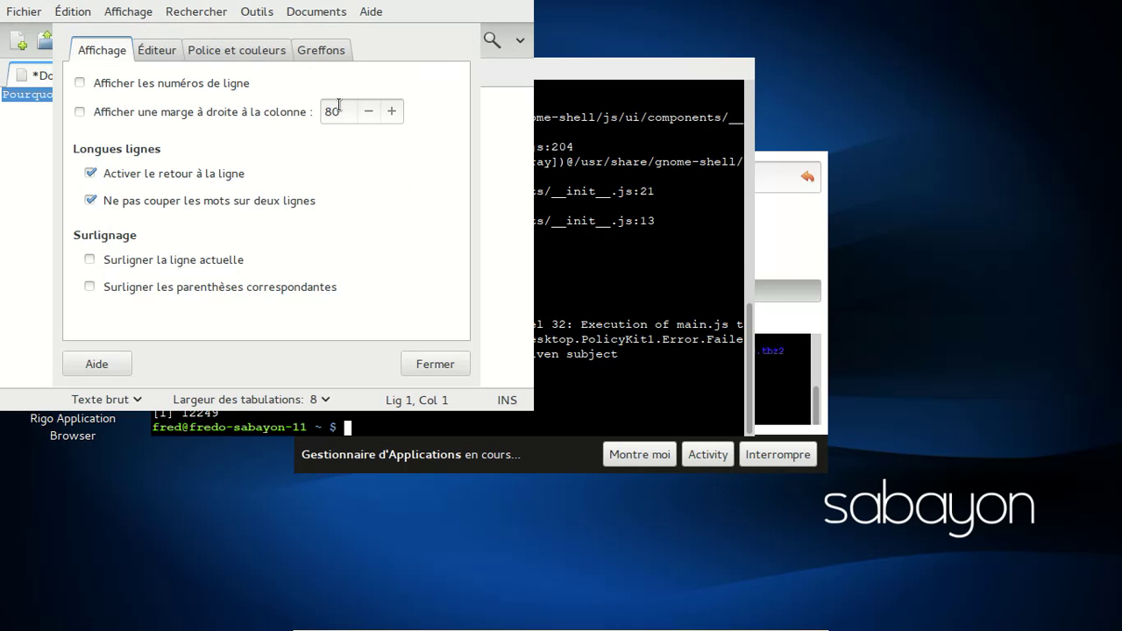